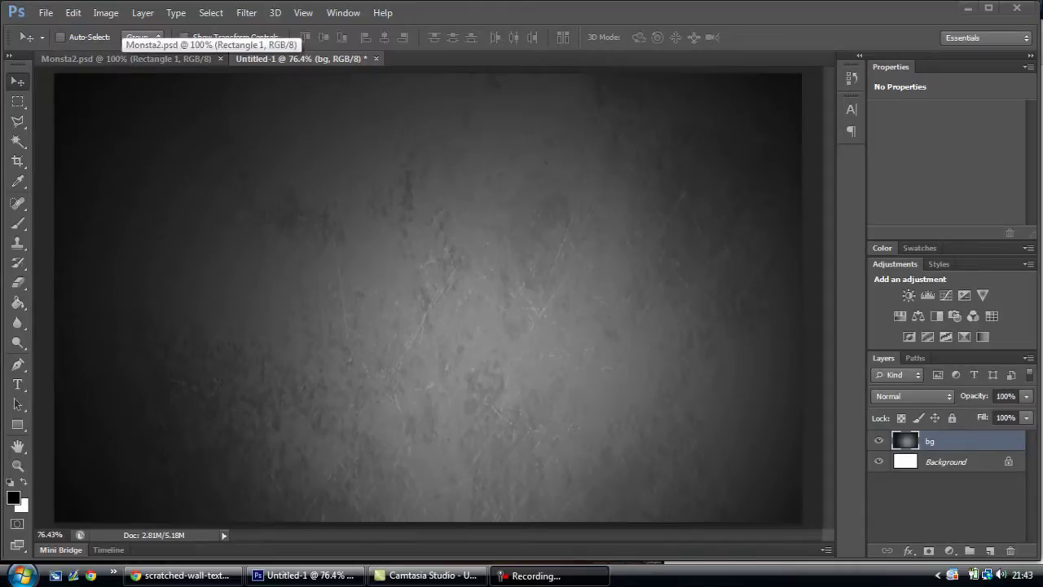
- Add the horizontal text "tutorial" across the middle of the untitled document in 234.01 pt Pressboard JL
click(125, 59)
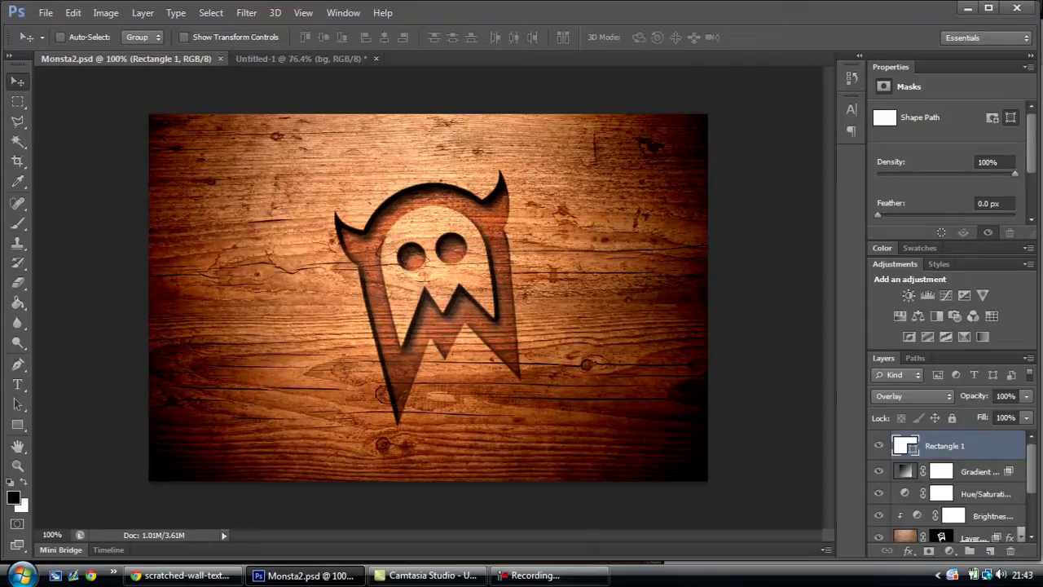
click(301, 59)
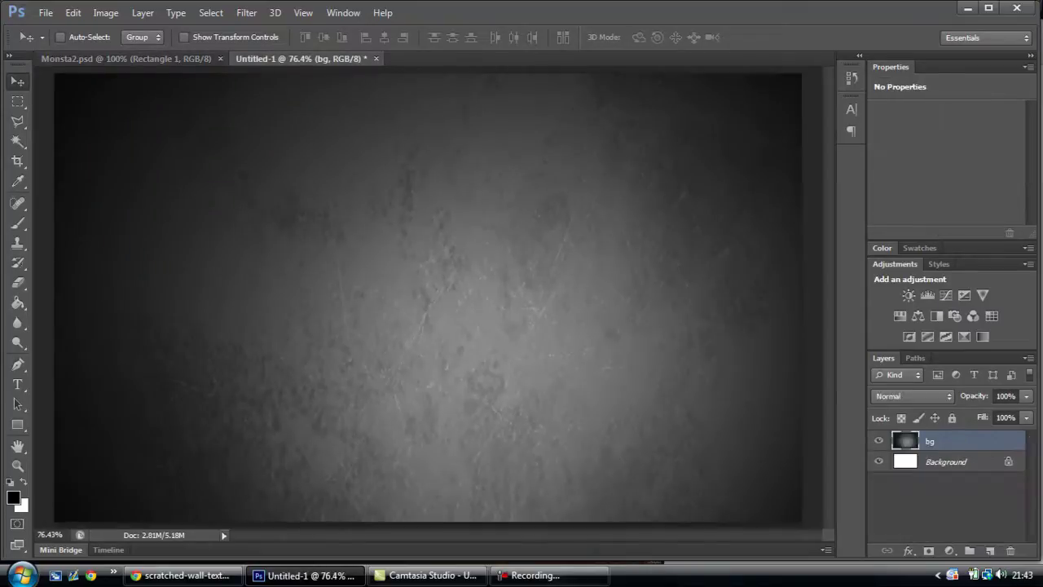
click(18, 384)
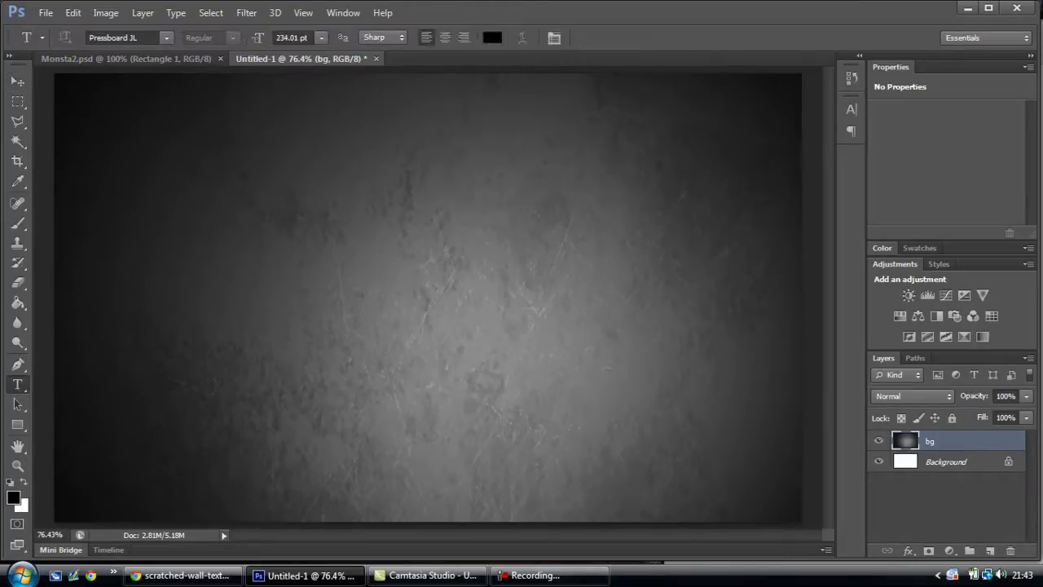
click(148, 316)
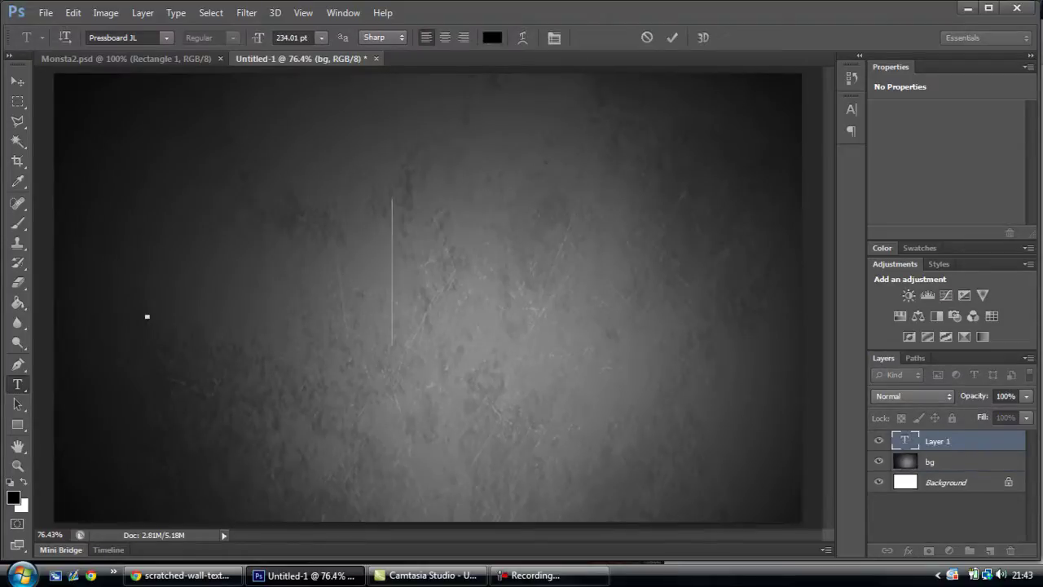
text(nsTA)
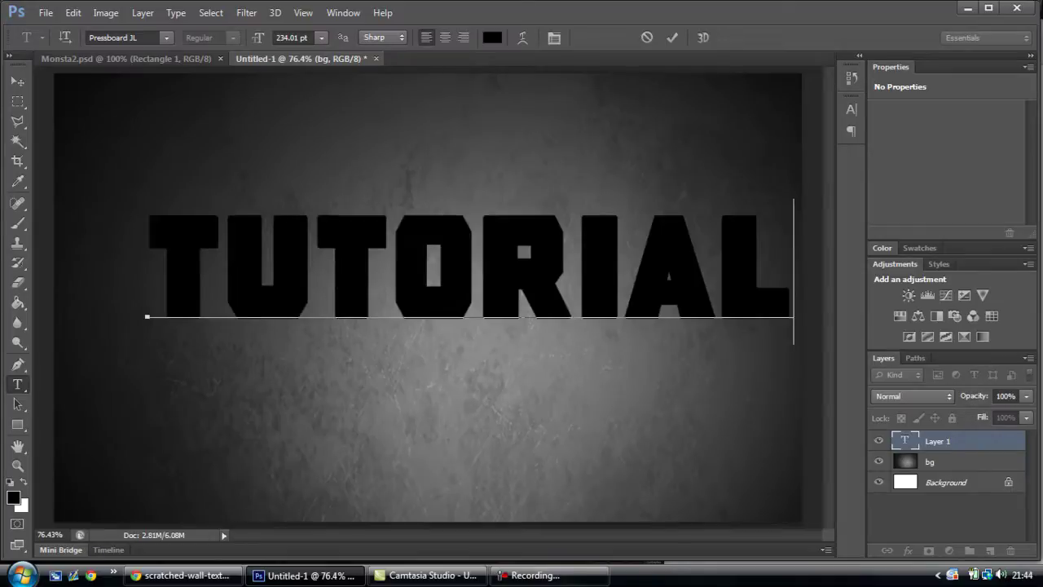
key(ctrl+Return)
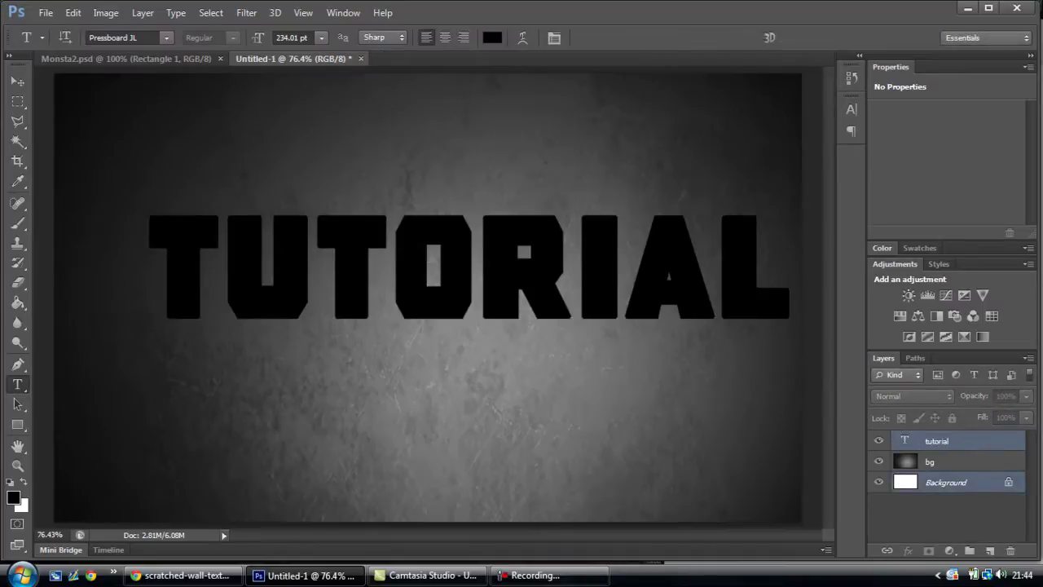
- Center the tutorial text horizontally and vertically on the canvas by aligning it with the Background layer
key(v)
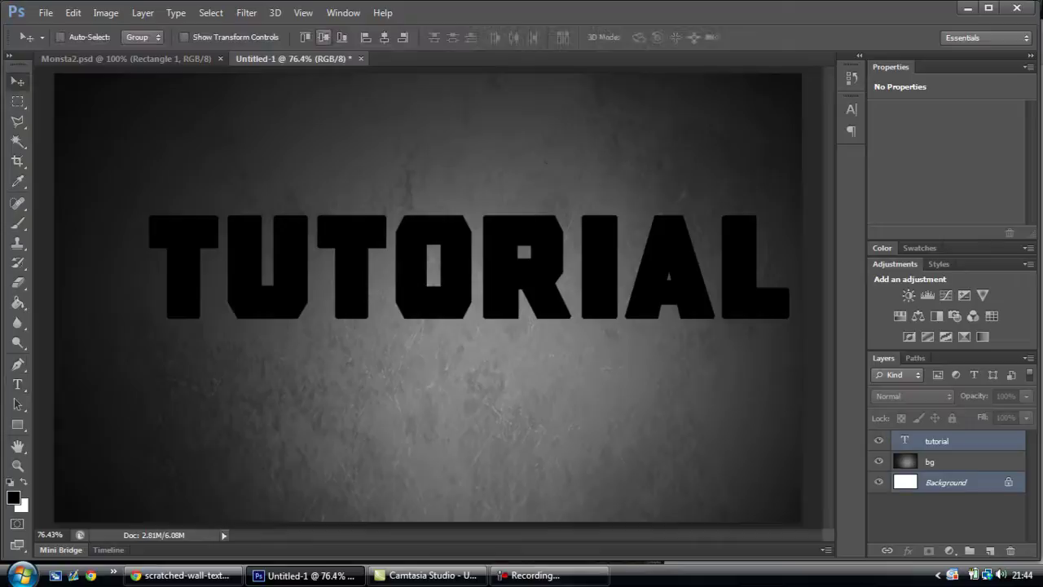
click(384, 36)
click(323, 37)
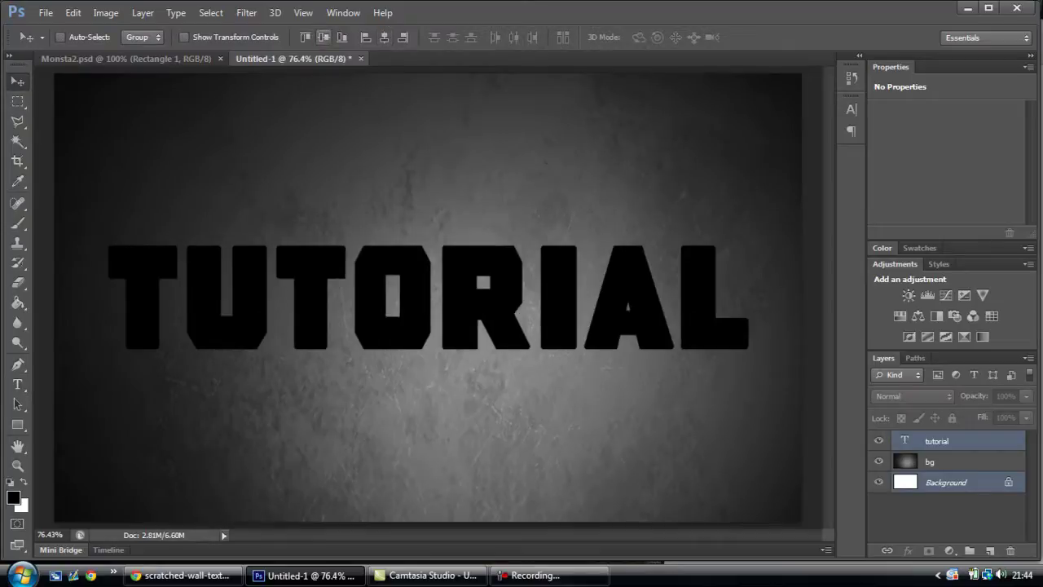
click(946, 513)
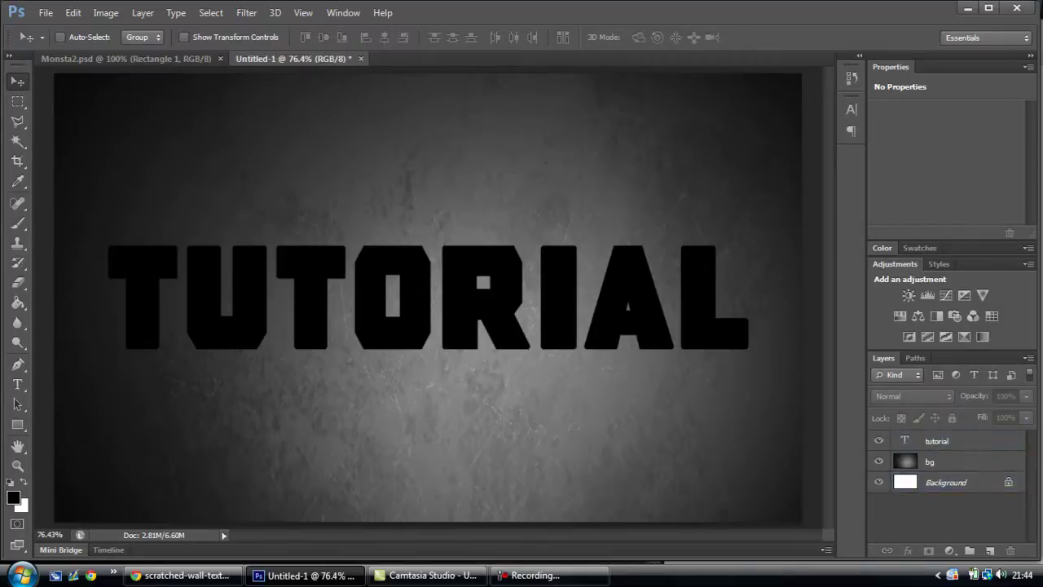
- Set the tutorial text layer's fill opacity to 0% in its layer style
click(958, 441)
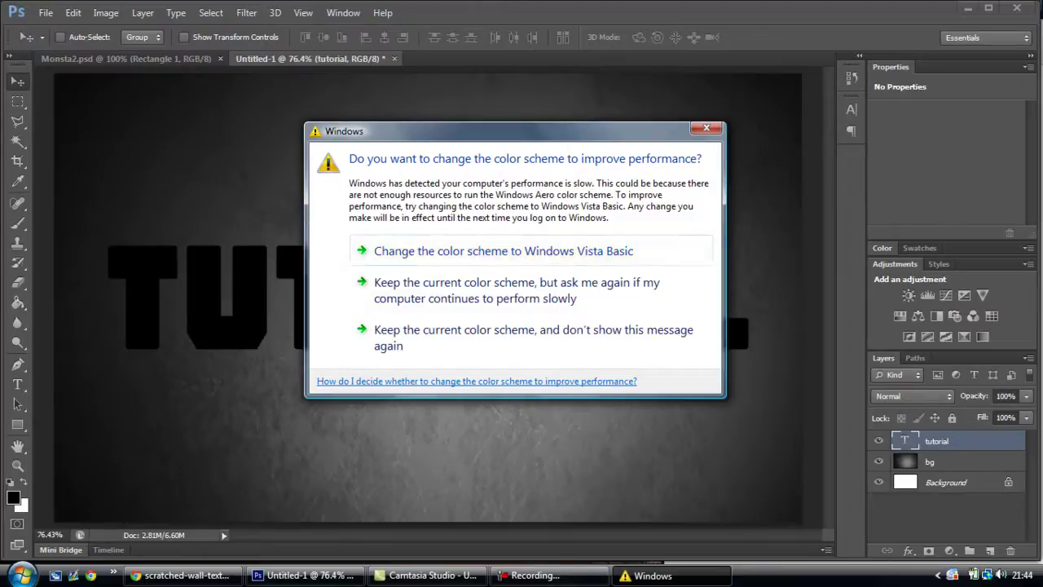
key(alt+Tab)
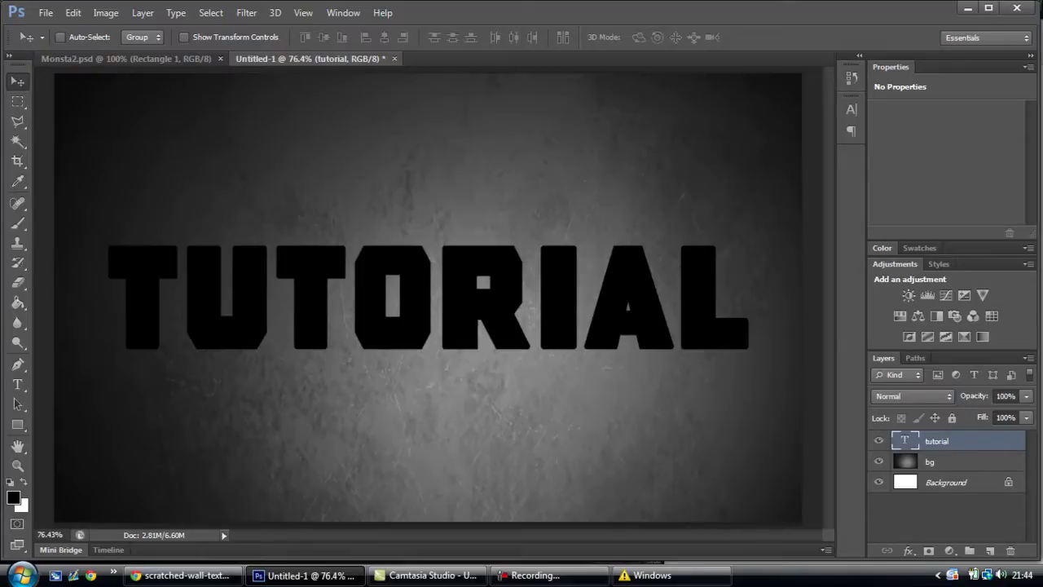
double_click(978, 441)
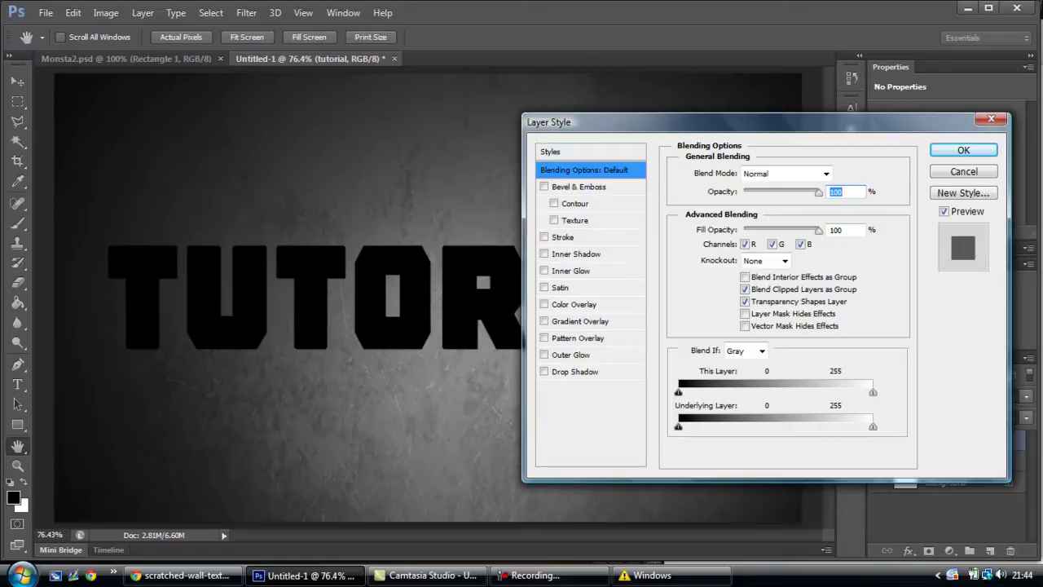
key(Tab)
text(0)
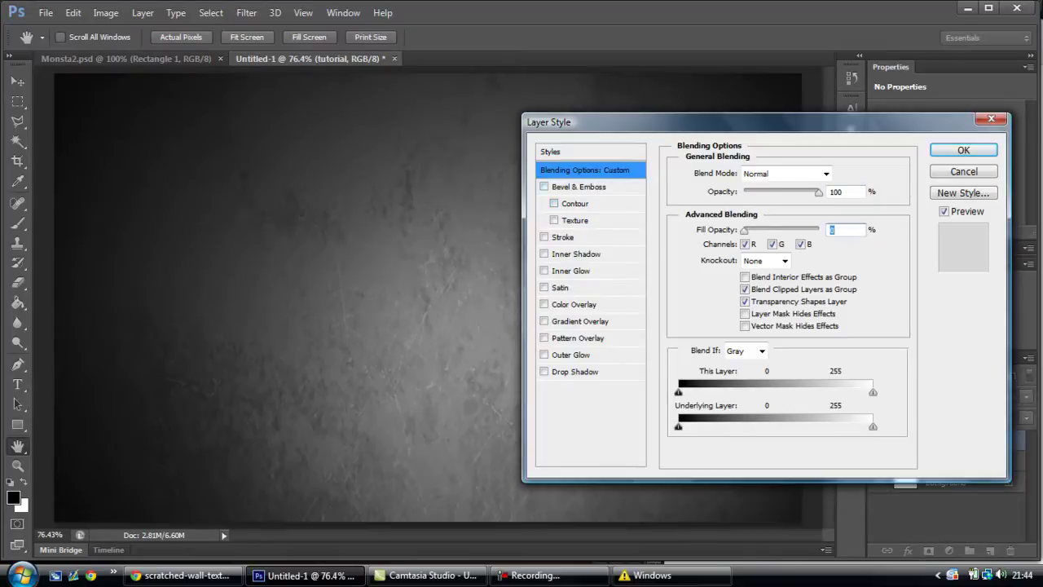
- Apply Bevel & Emboss to the tutorial text with the Emboss style and the direction set to Down
click(543, 187)
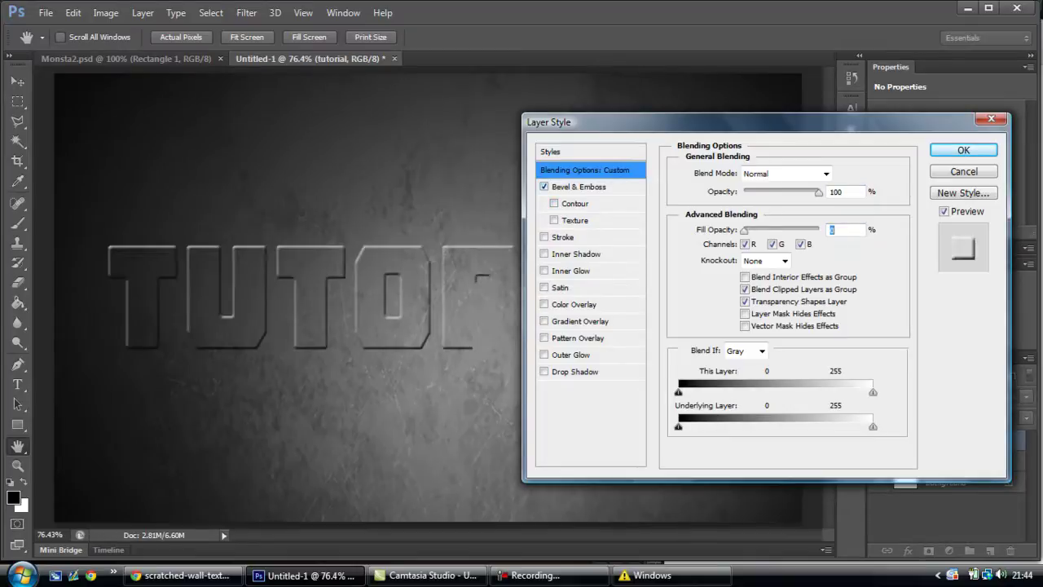
click(579, 187)
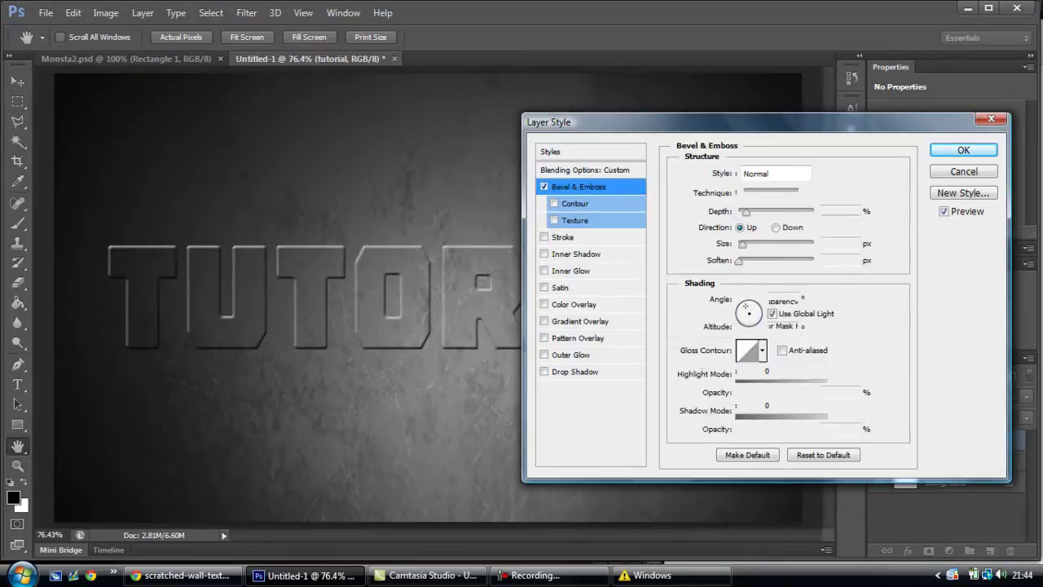
click(804, 174)
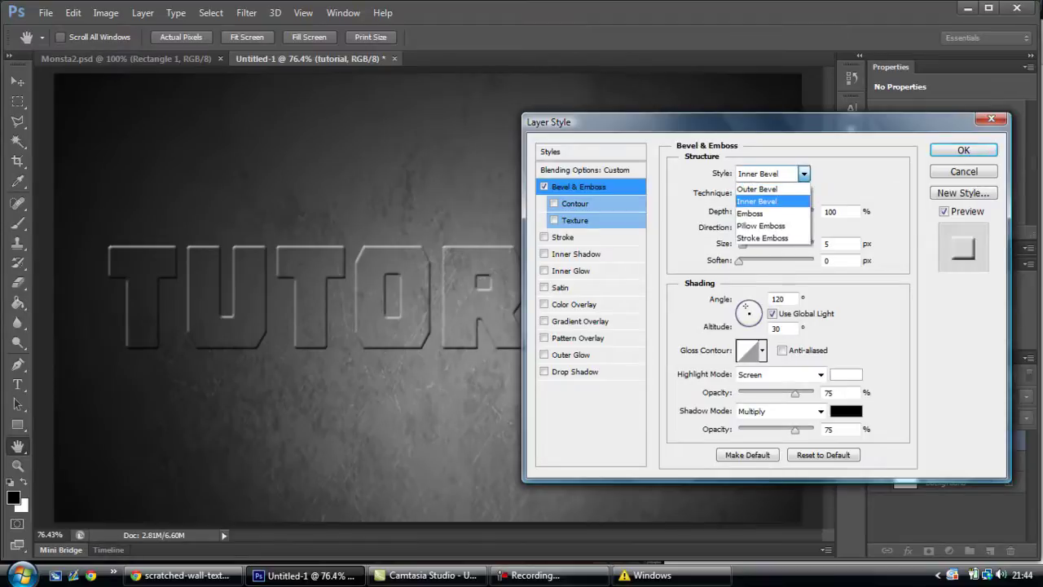
click(758, 209)
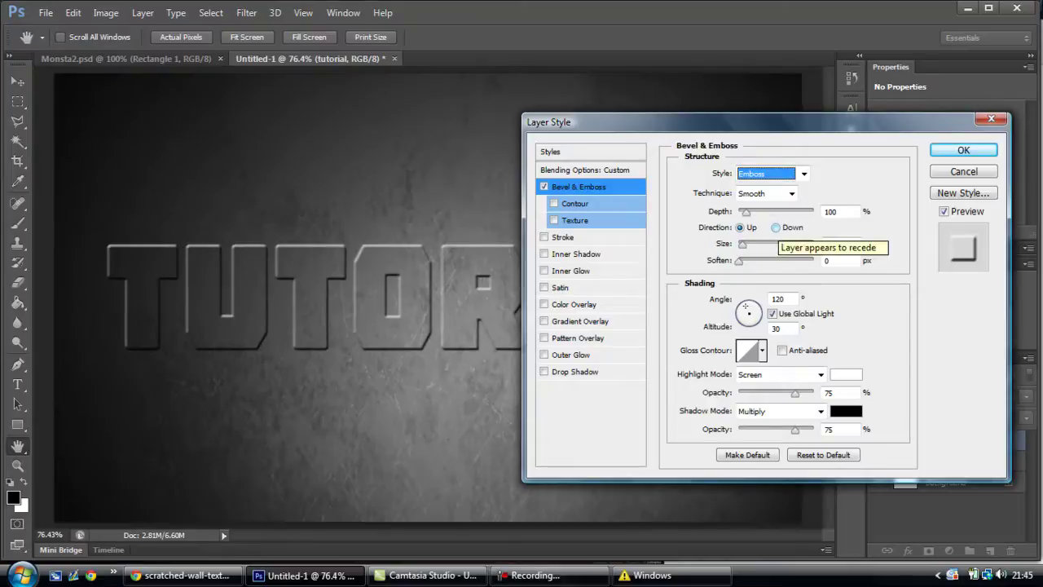
click(775, 228)
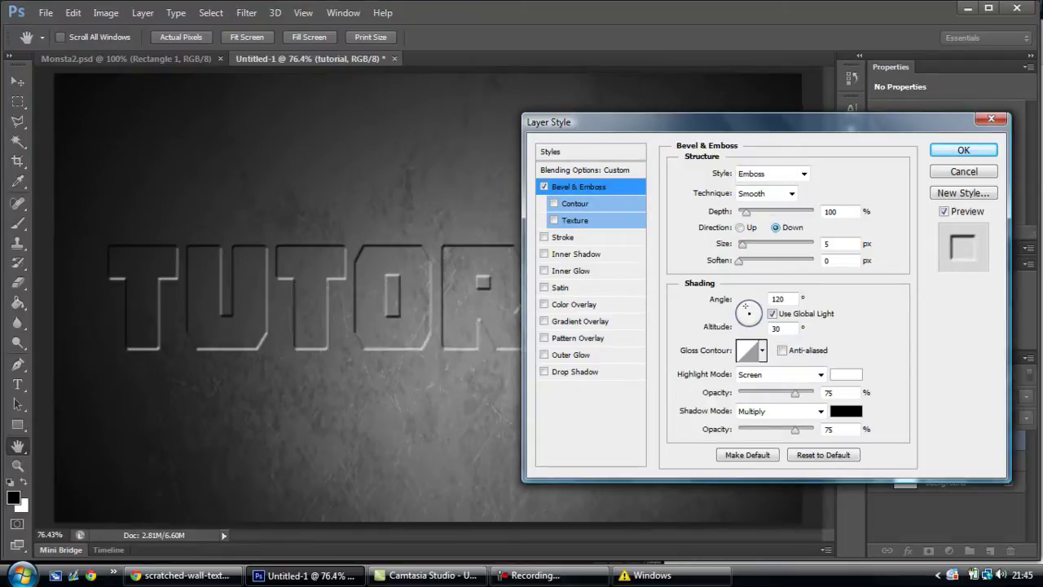
- Try lower depths for the emboss and set the depth back to 100%
mouse_move(745, 212)
mouse_down()
mouse_move(813, 212)
mouse_move(742, 212)
mouse_up()
key(shift+Up)
key(shift+Up)
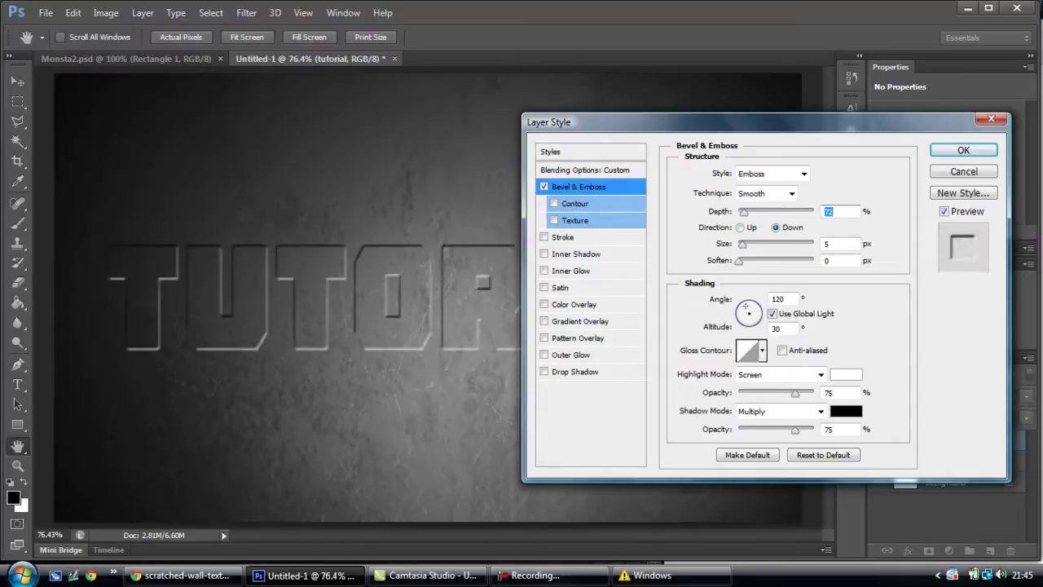
key(shift+Up)
key(shift+Up)
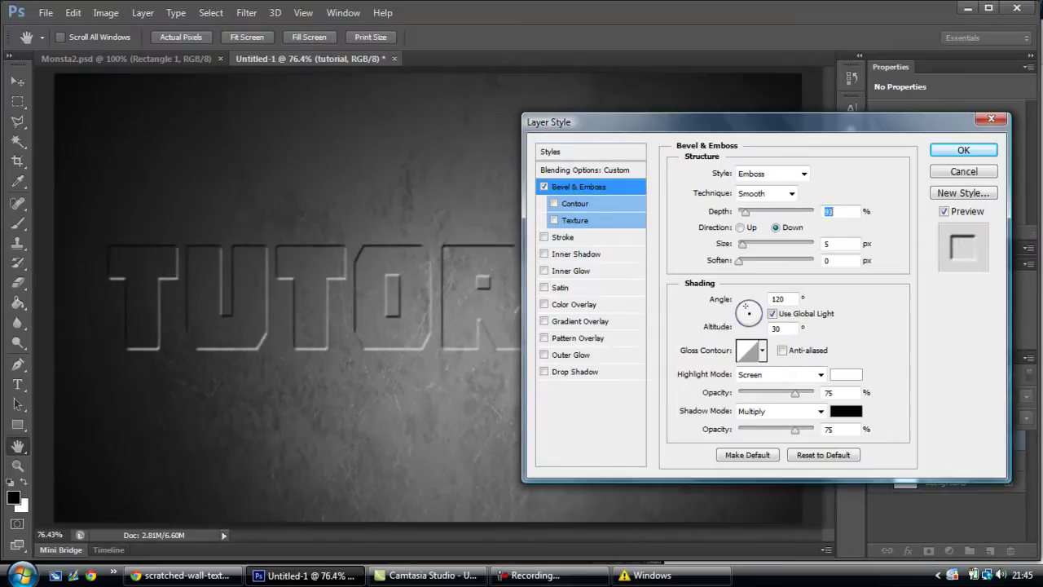
text(100)
- Set the size of the text's emboss to 8 px
drag(743, 244, 756, 244)
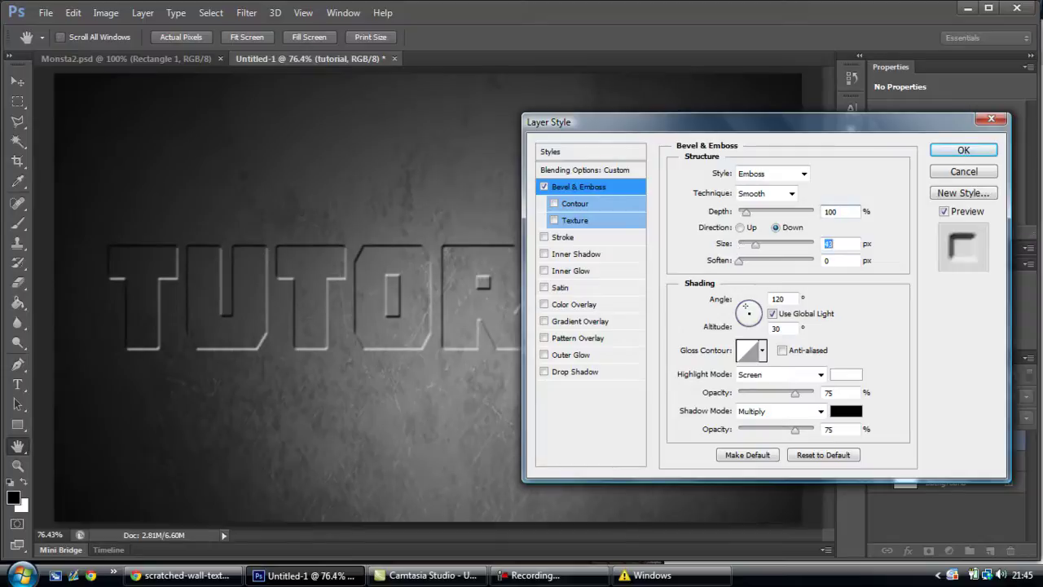
key(shift+Down)
key(shift+Down)
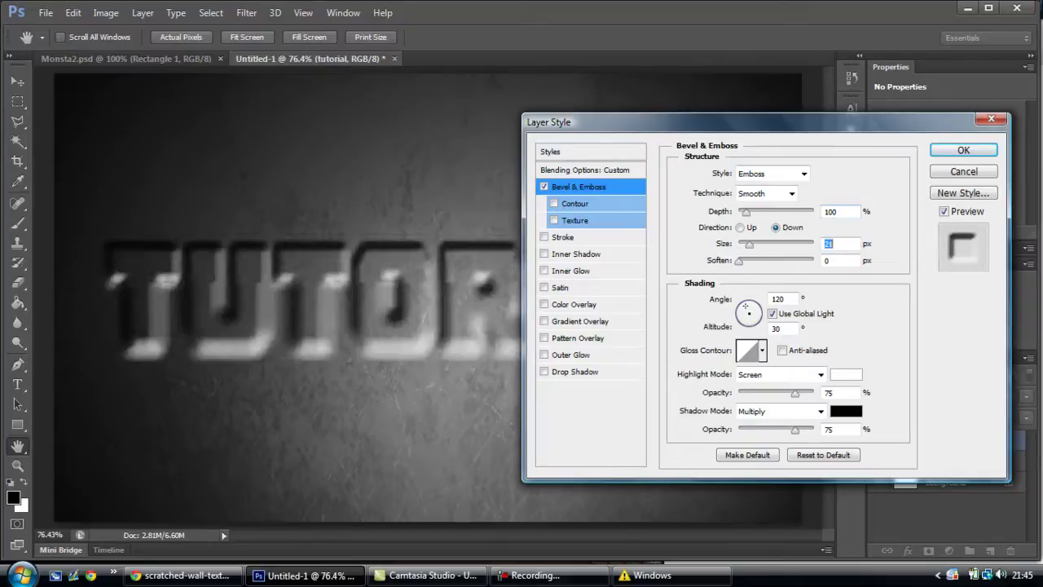
key(shift+Down)
key(shift+Down)
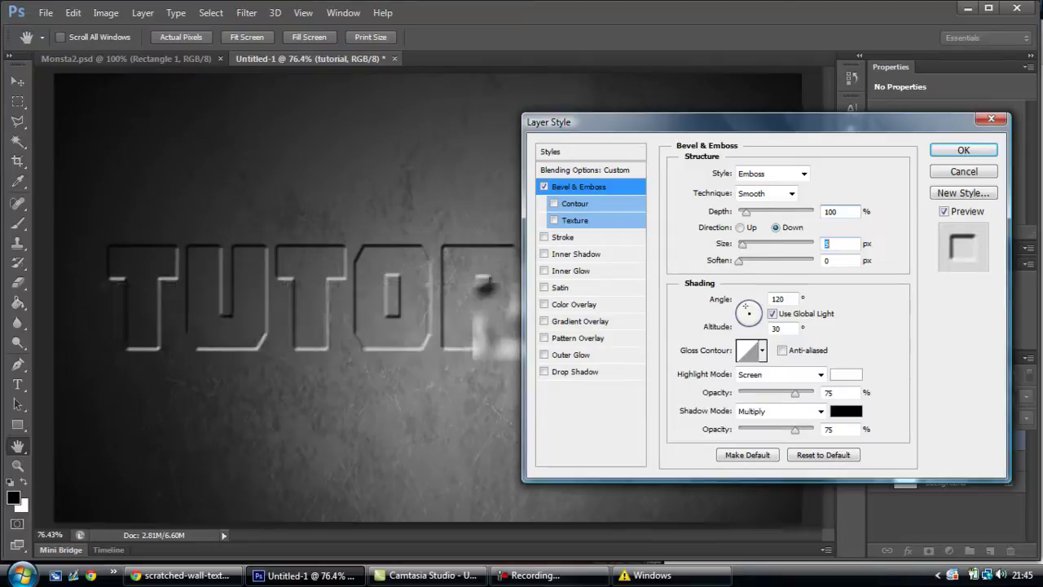
key(Up)
key(Up)
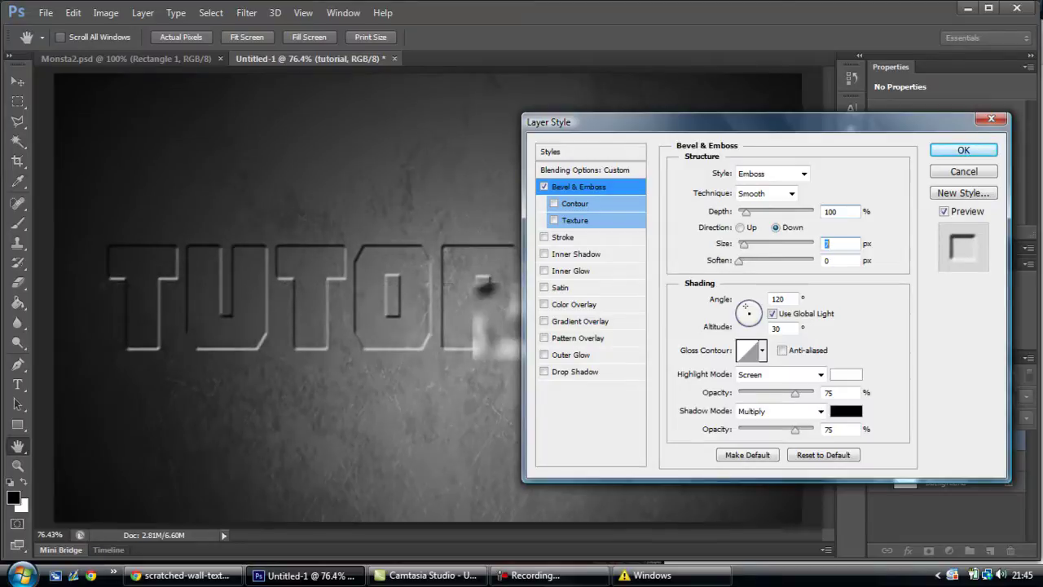
key(Up)
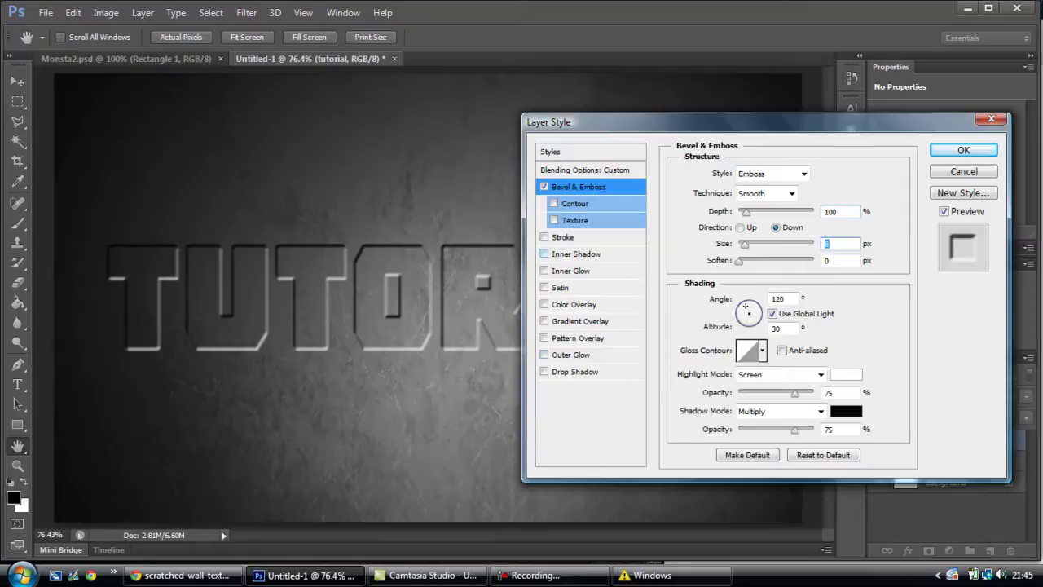
- Add an Inner Shadow to the text with 100% opacity, 16 px distance, 8% choke and 8 px size, and apply the layer style
click(544, 254)
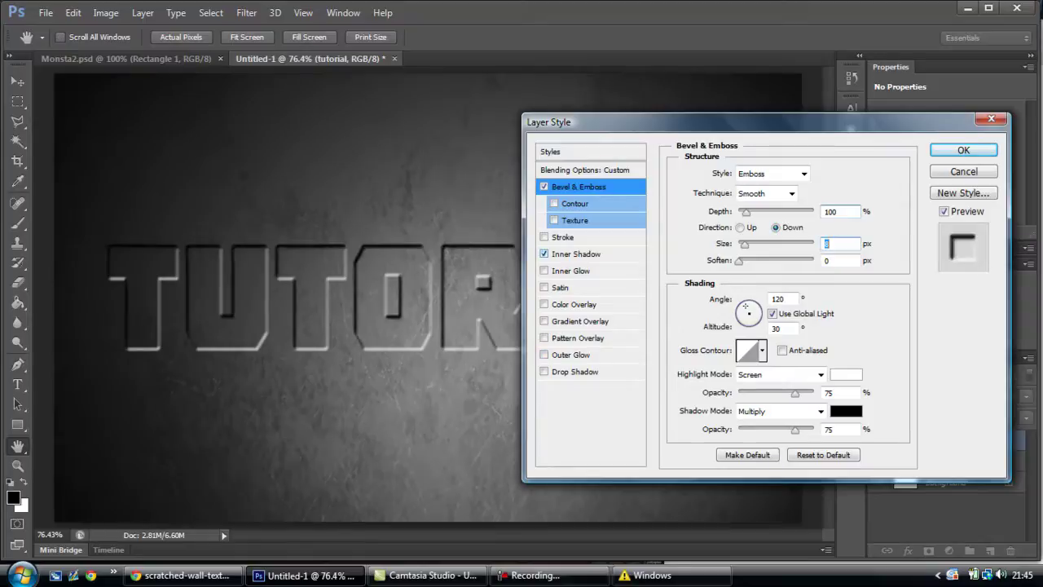
click(576, 253)
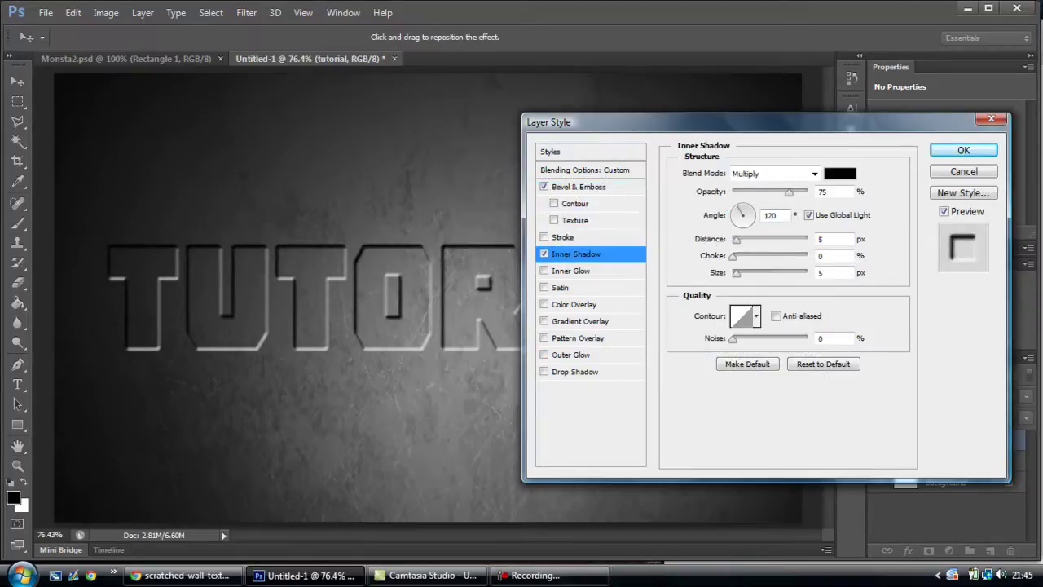
drag(789, 193, 807, 192)
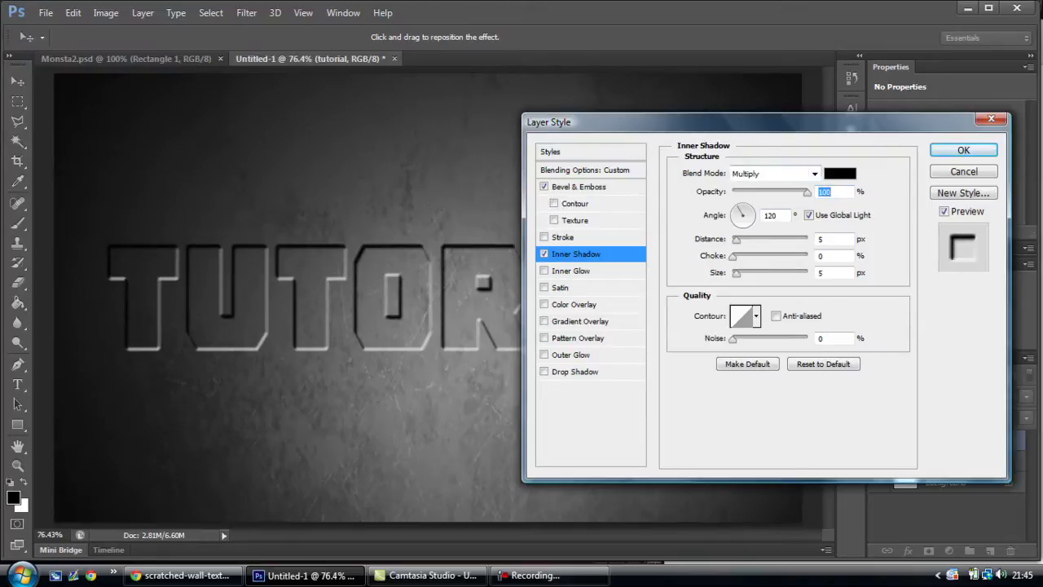
drag(737, 240, 741, 239)
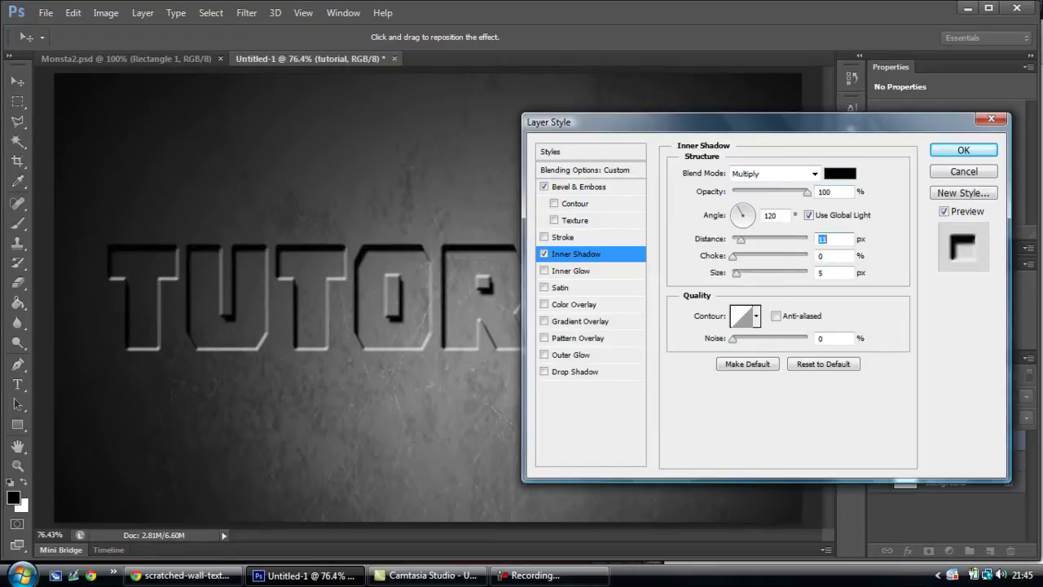
drag(733, 256, 738, 256)
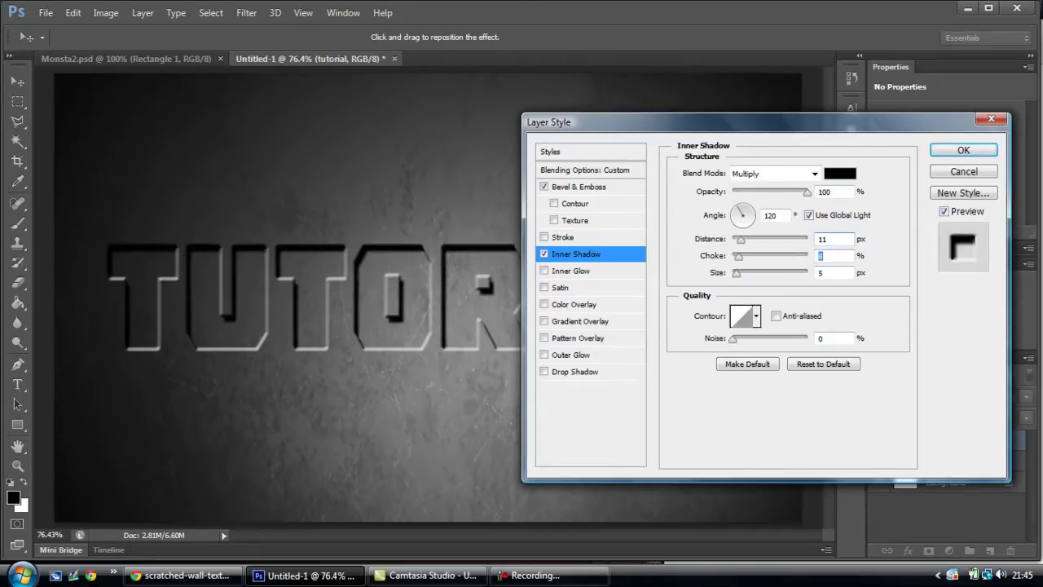
drag(740, 238, 738, 273)
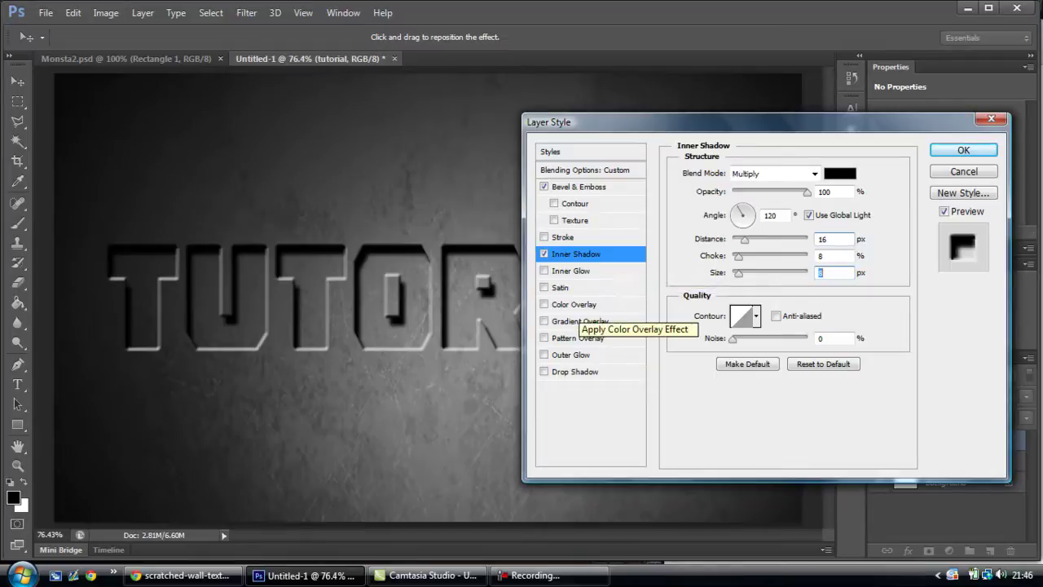
click(964, 150)
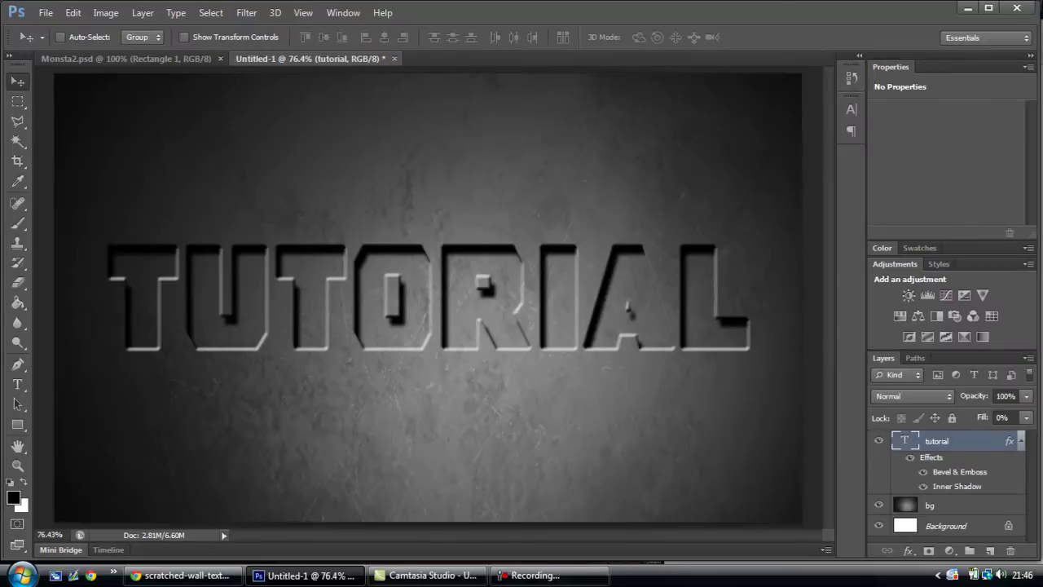
- Add a Brightness/Contrast adjustment layer above the tutorial text layer
click(950, 551)
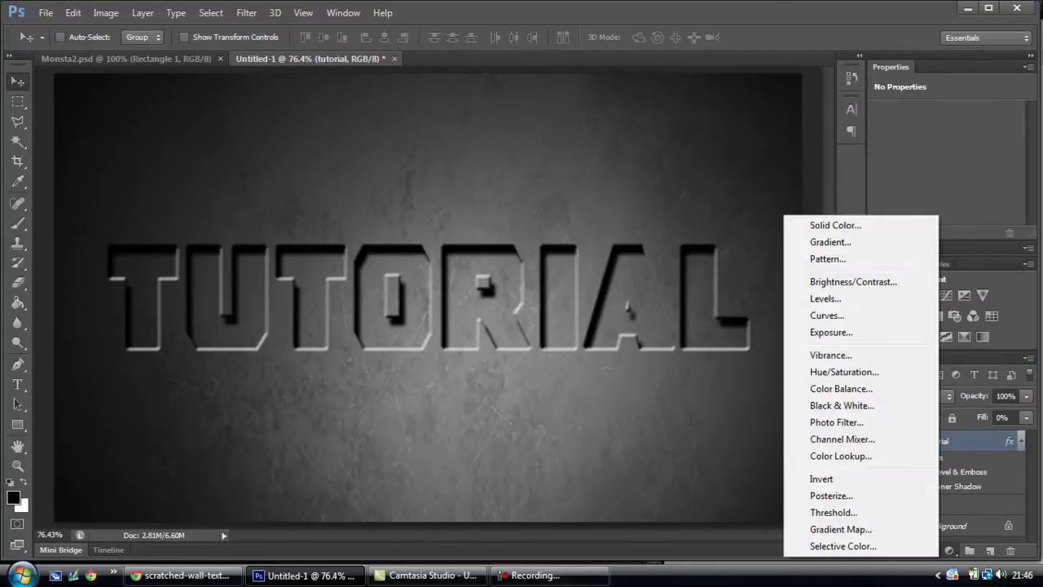
key(Escape)
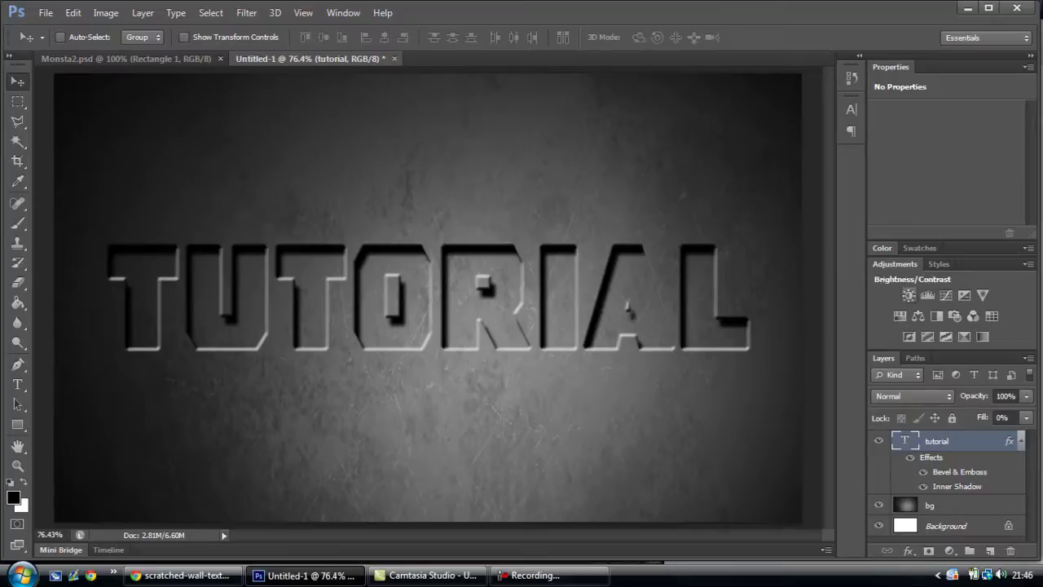
click(909, 295)
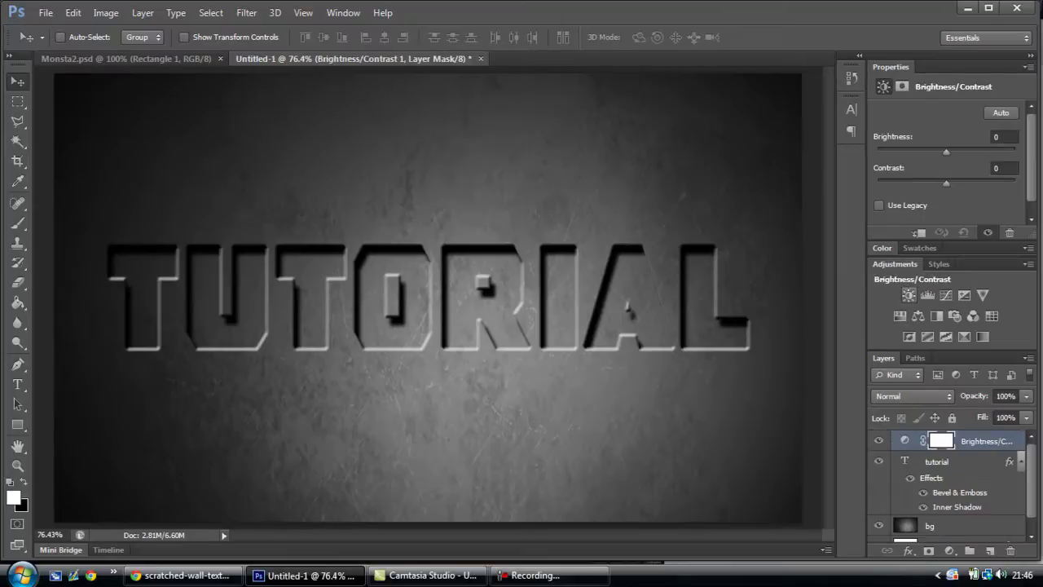
- Set the Brightness/Contrast adjustment to brightness -90 and contrast 61, glancing at the Monsta2.psd example for comparison
drag(947, 151, 917, 151)
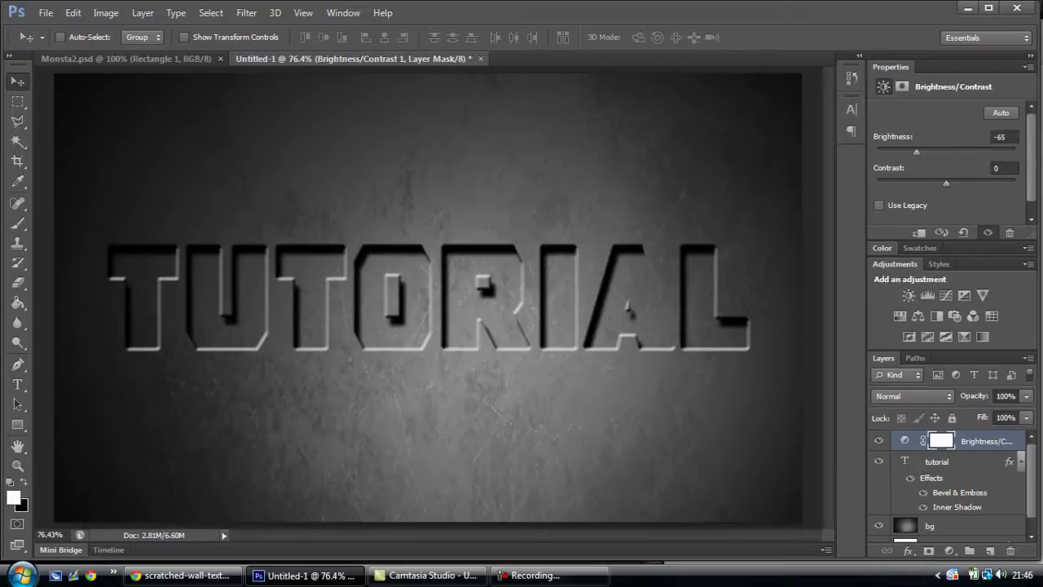
drag(916, 151, 905, 152)
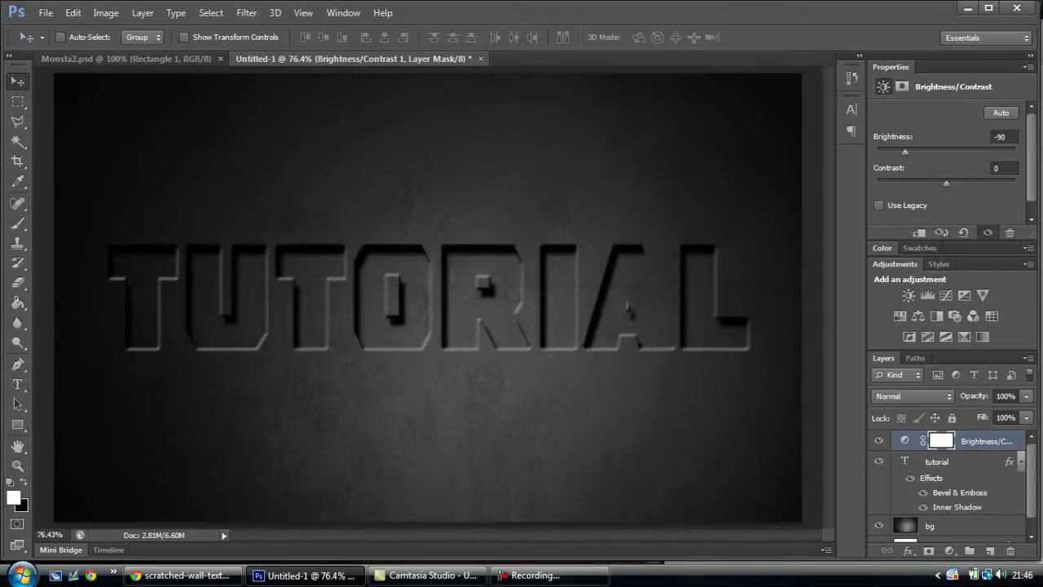
key(ctrl+Tab)
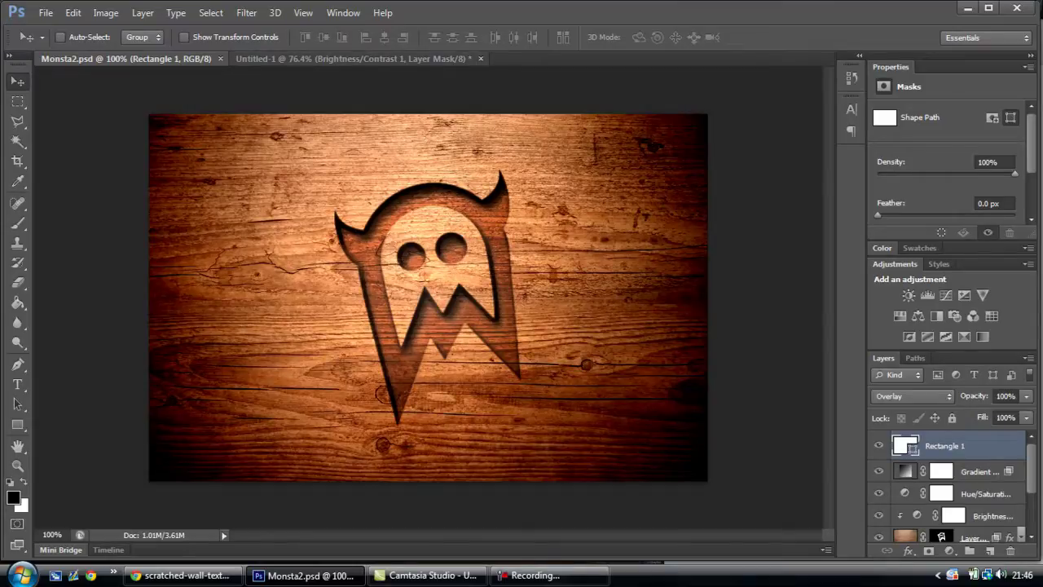
key(ctrl+Tab)
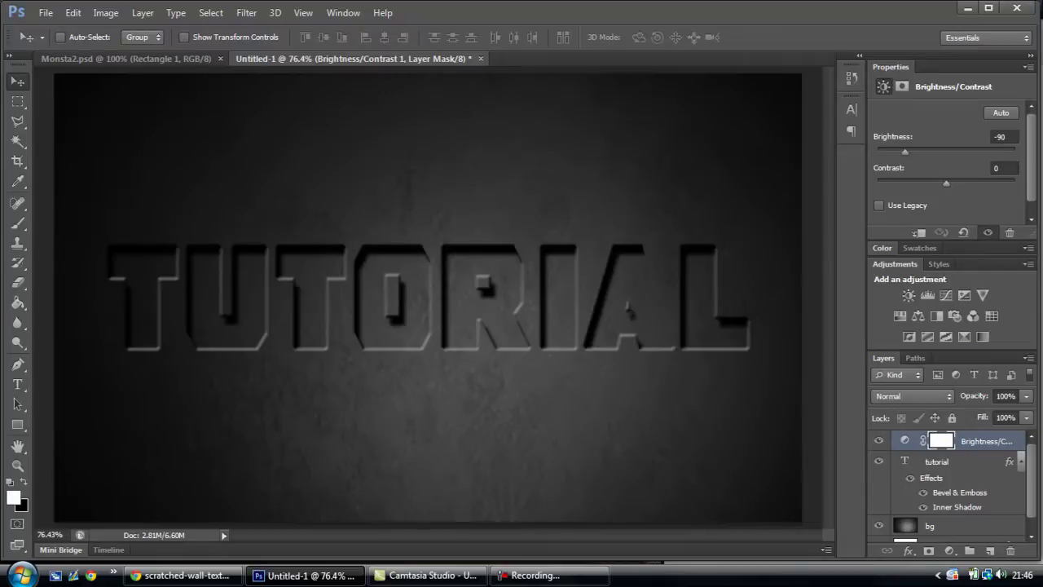
drag(946, 182, 971, 183)
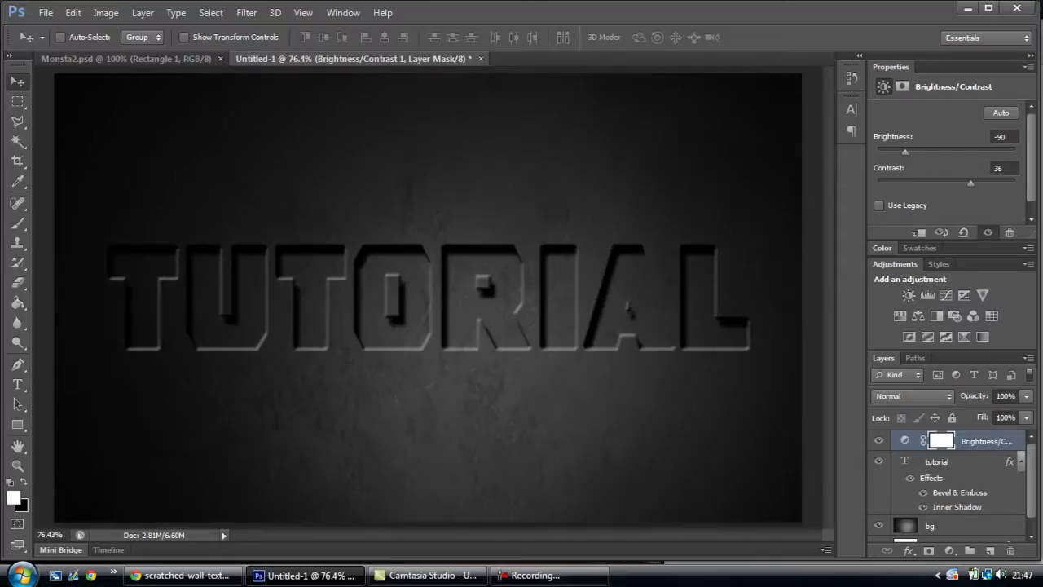
drag(971, 182, 989, 182)
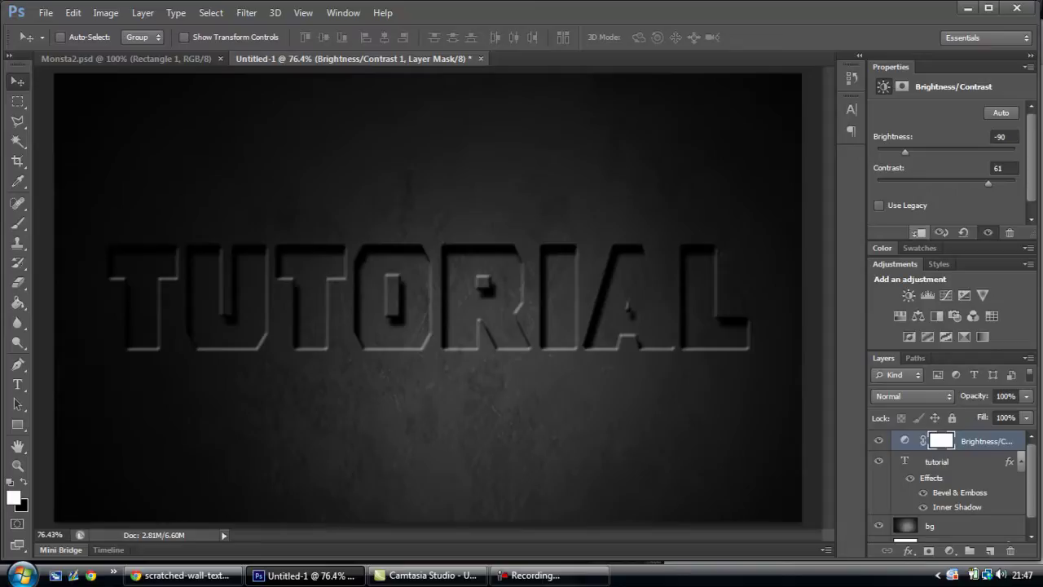
- Clip the Brightness/Contrast adjustment to the tutorial text layer and set its brightness to -130 and contrast to -7
click(919, 232)
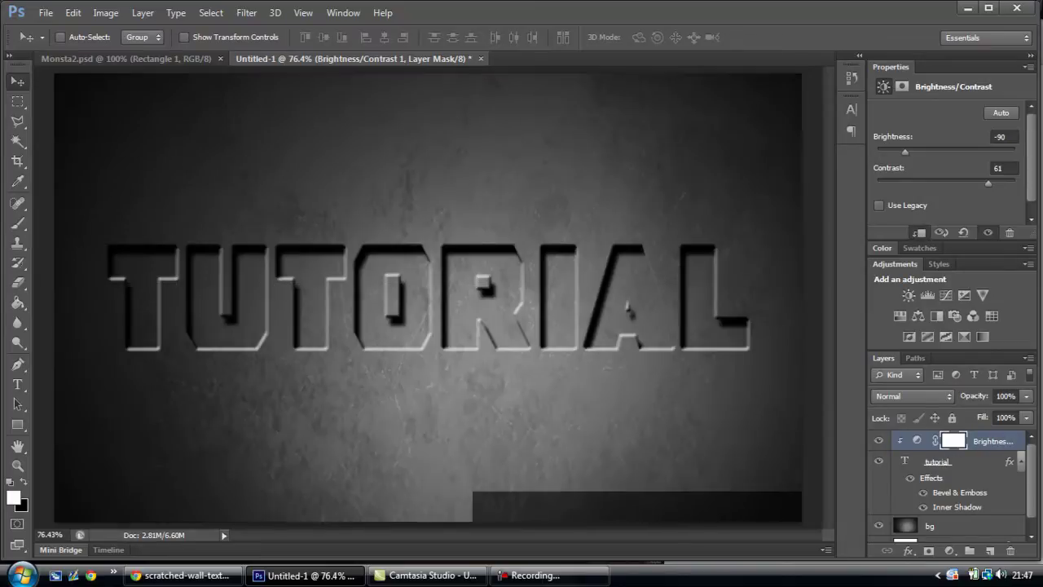
drag(904, 152, 886, 152)
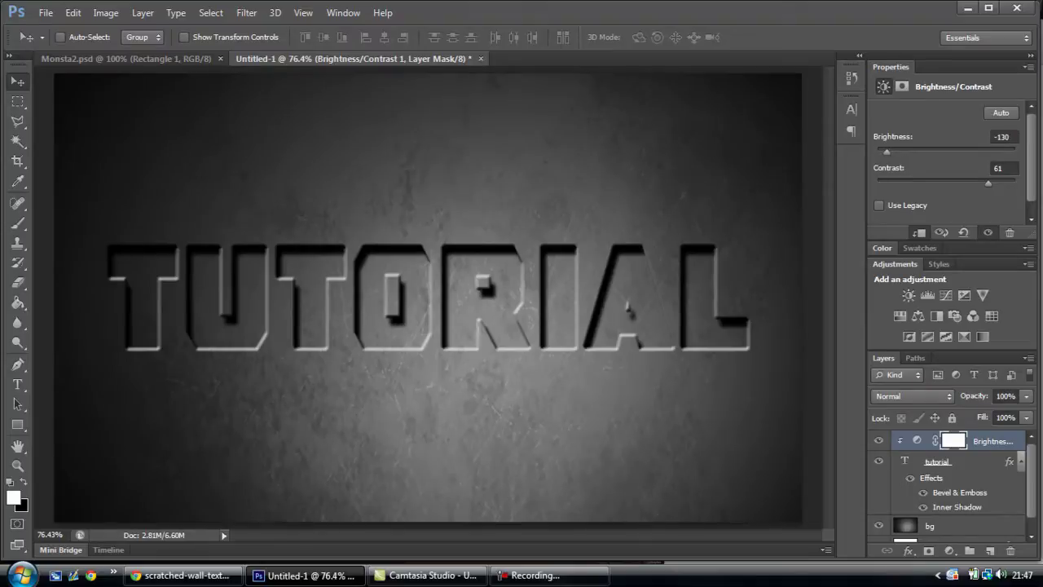
drag(988, 183, 937, 183)
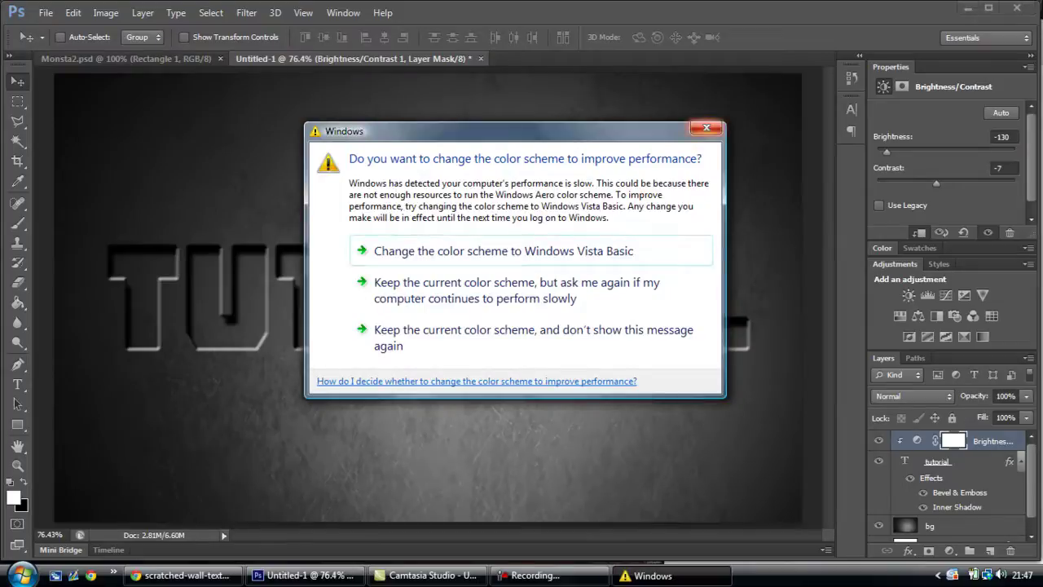
click(706, 128)
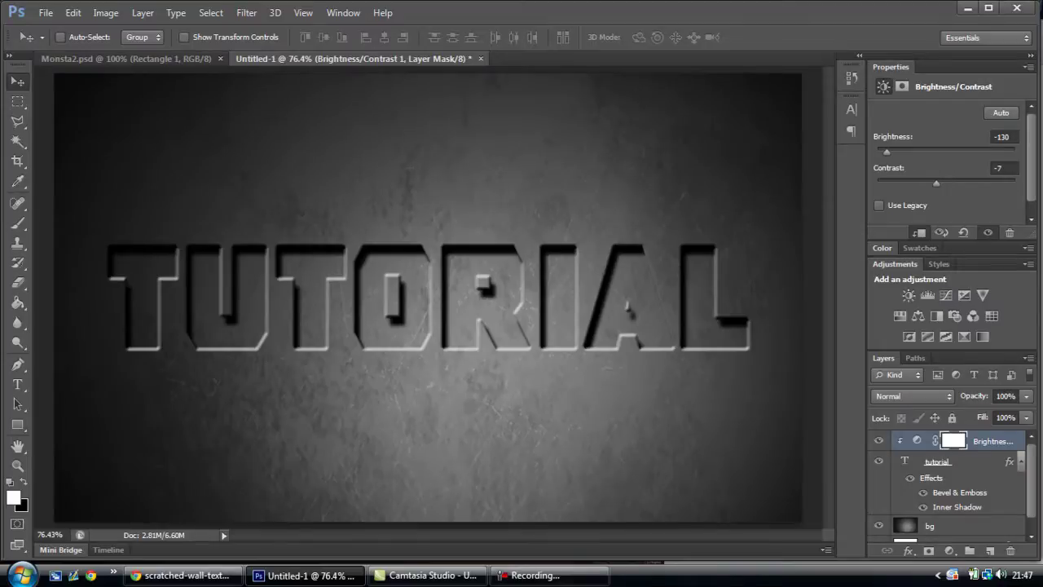
- Reopen the tutorial text layer's Inner Shadow settings and set the shadow size to 40 px
click(970, 462)
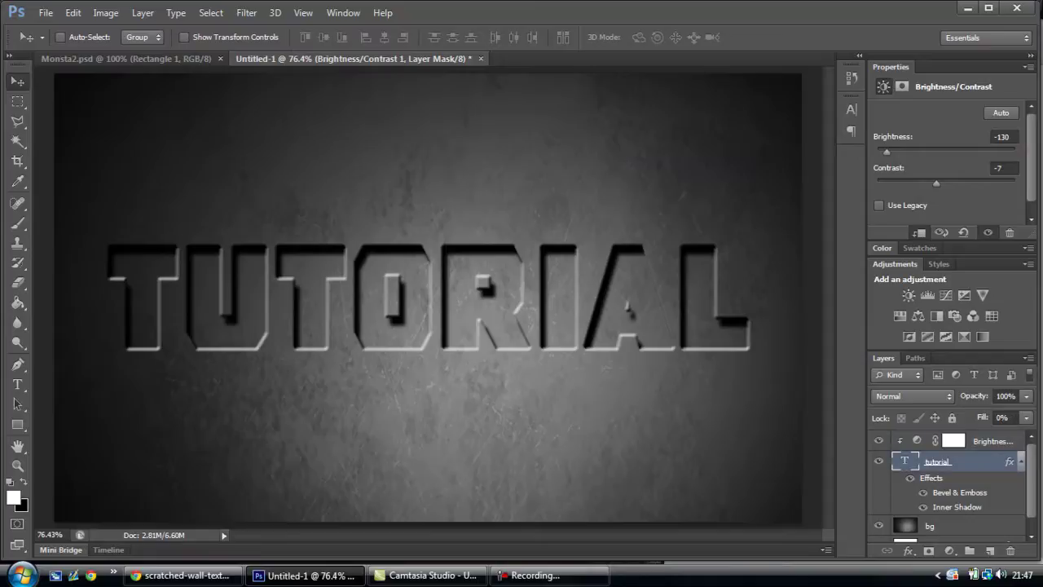
double_click(969, 461)
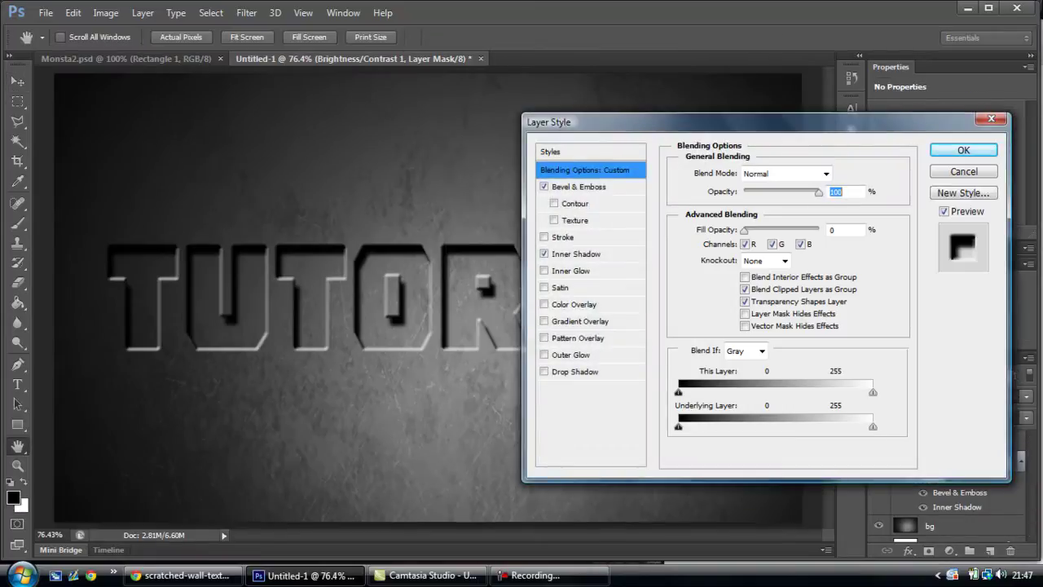
click(576, 253)
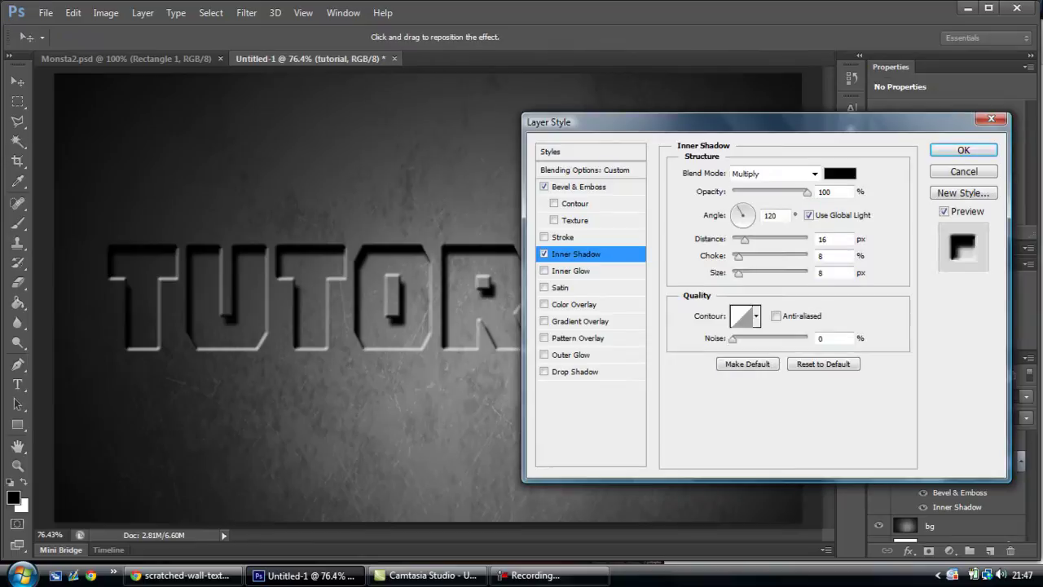
drag(739, 273, 749, 273)
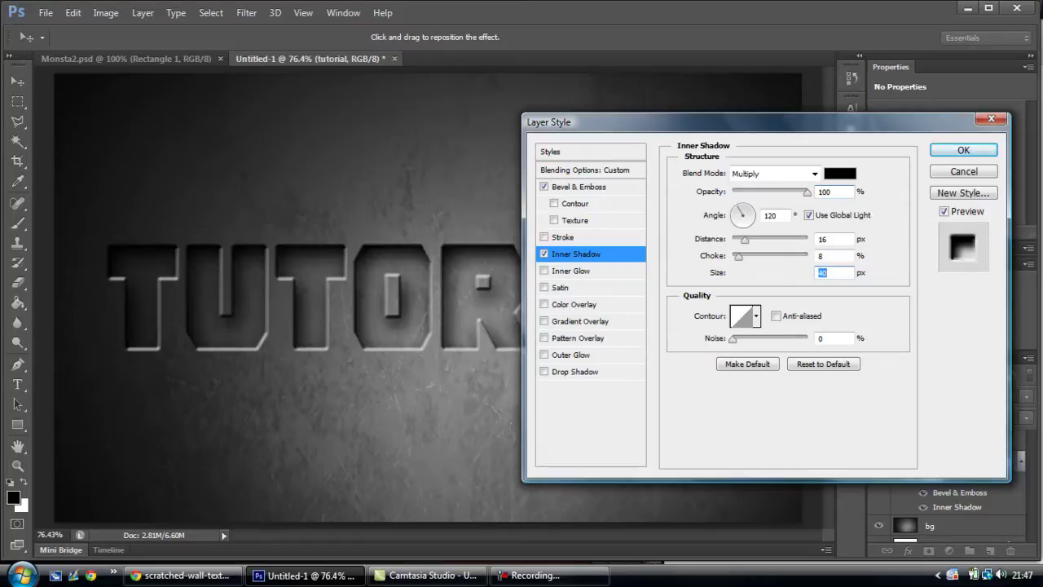
- Try several distances for the text's Inner Shadow, set the distance to 20 px and apply the layer style
drag(745, 239, 753, 239)
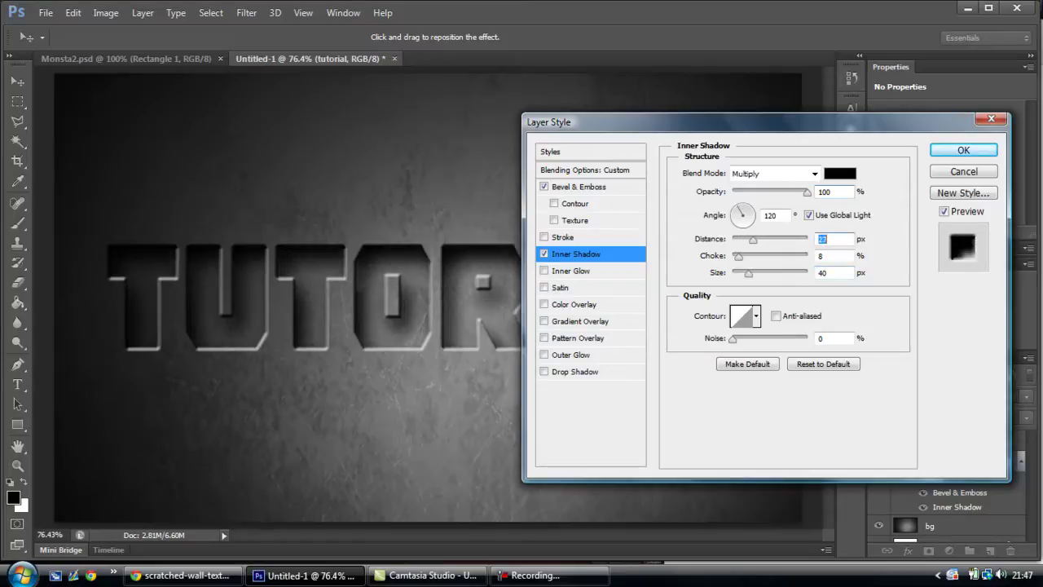
drag(754, 240, 759, 240)
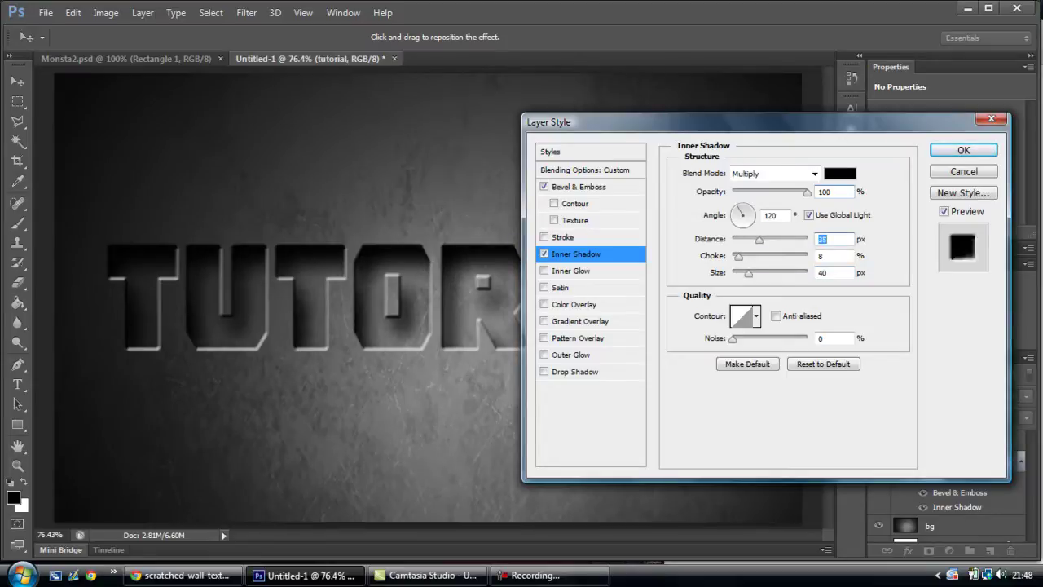
drag(759, 240, 751, 239)
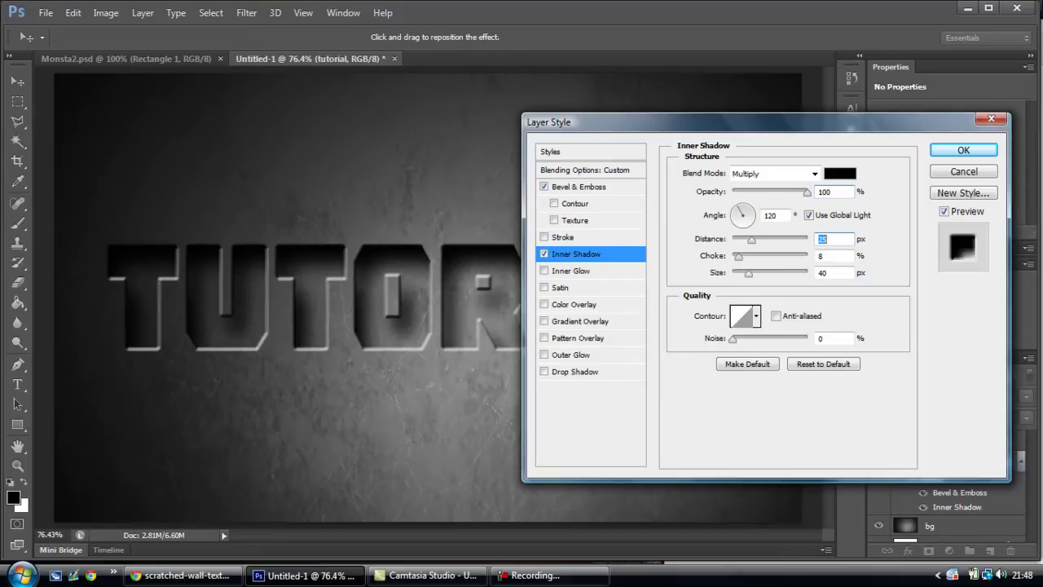
key(Down)
key(Down)
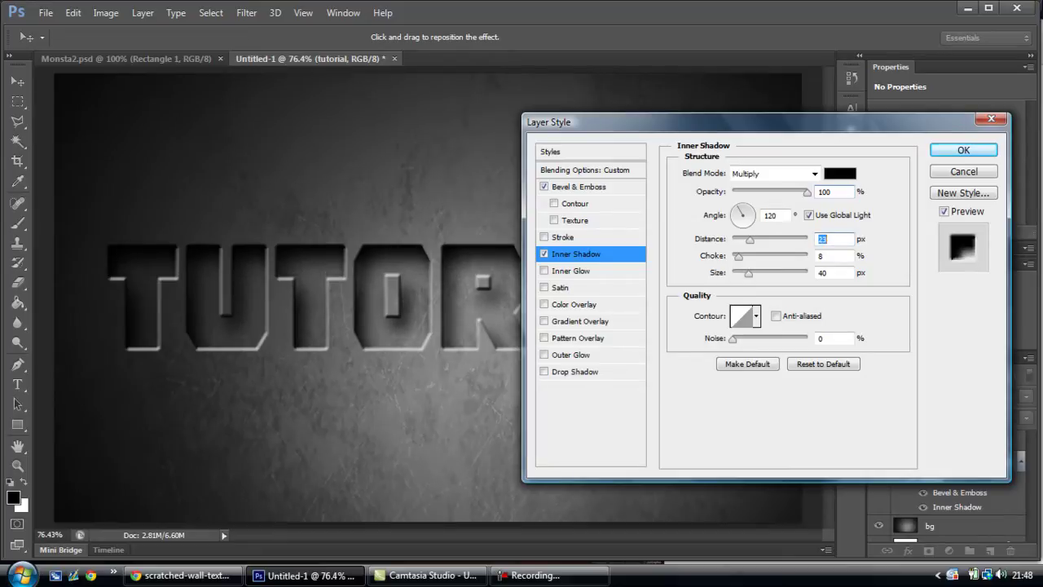
text(20)
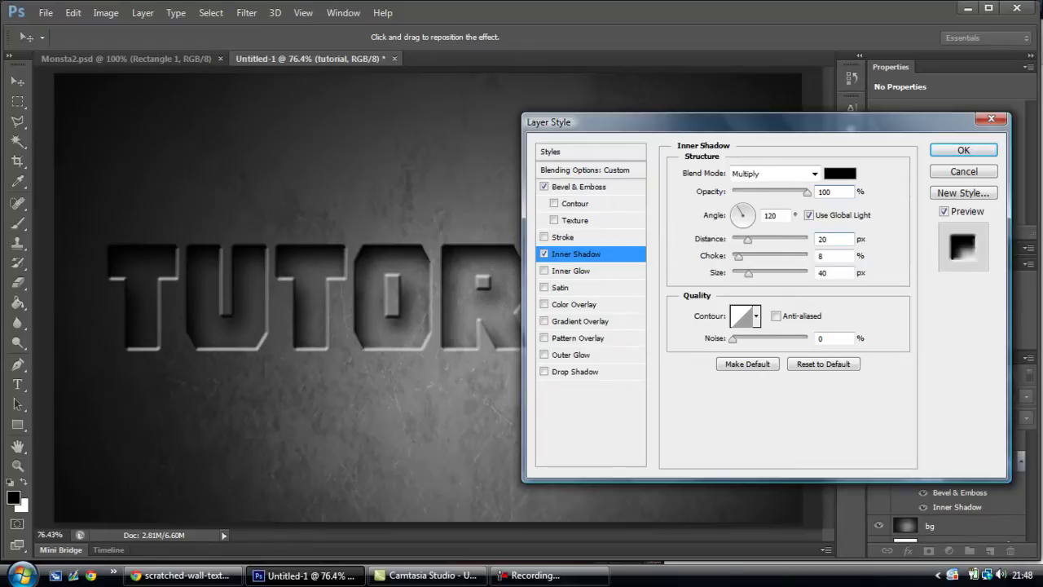
key(Return)
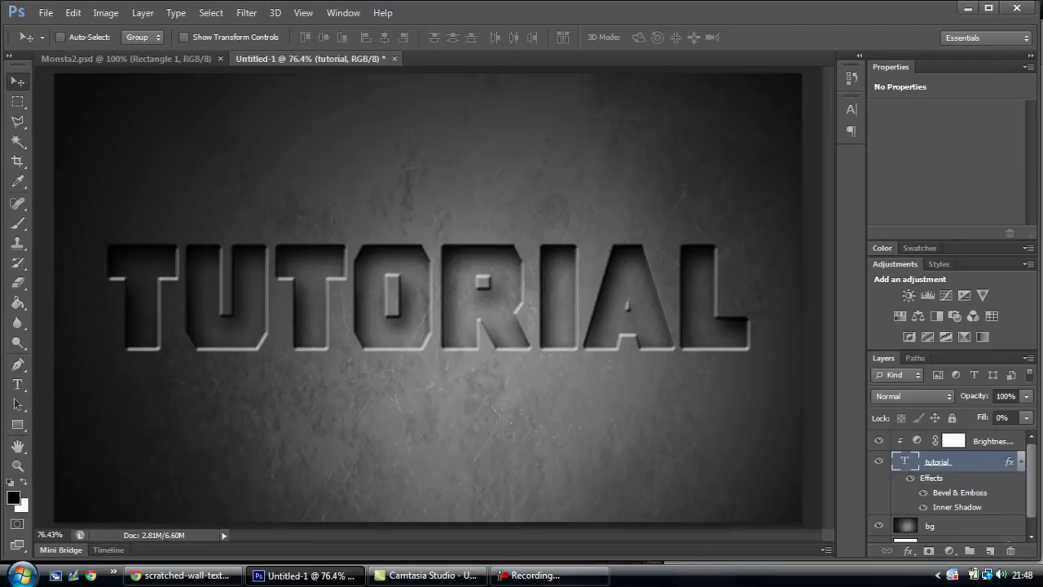
- Compare the carved text with the carved monster in Monsta2.psd and return to the text document
key(ctrl+Tab)
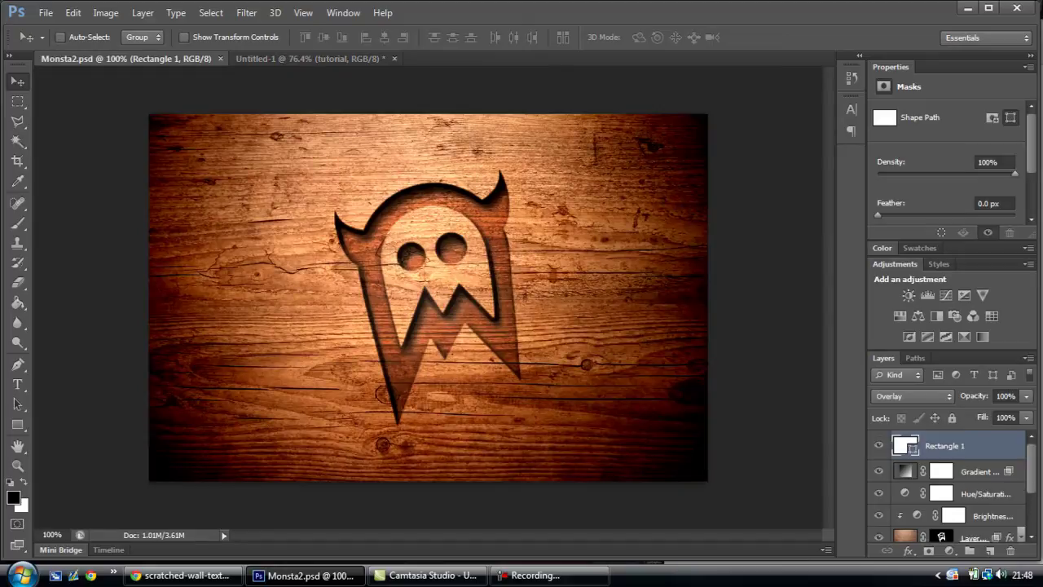
key(ctrl+Tab)
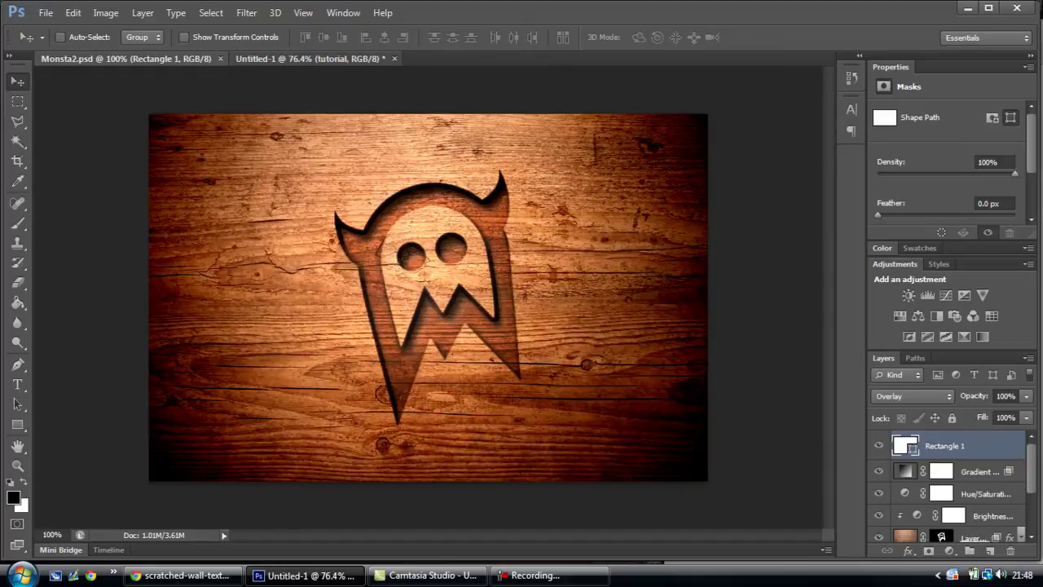